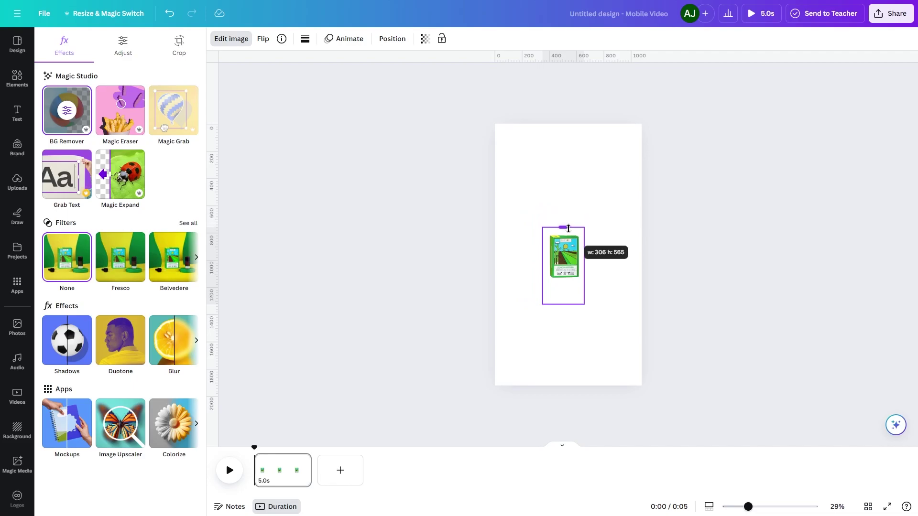
Enlarge the lemongrass product box image and centre it in the lower half of the page
left_click_drag(563, 305, 635, 368)
left_click_drag(589, 297, 567, 306)
left_click(693, 278)
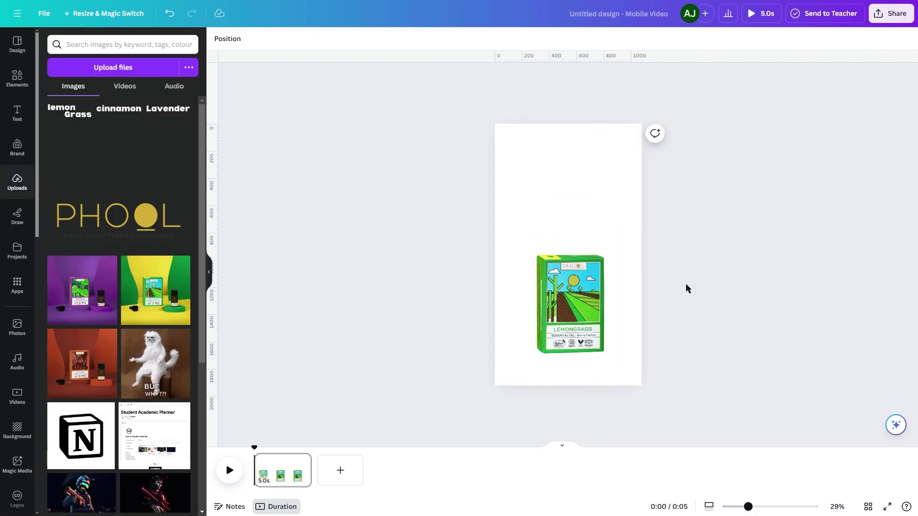
Set the page background to dark green #0A3016, darkened from the photo's green
left_click(502, 176)
left_click(218, 39)
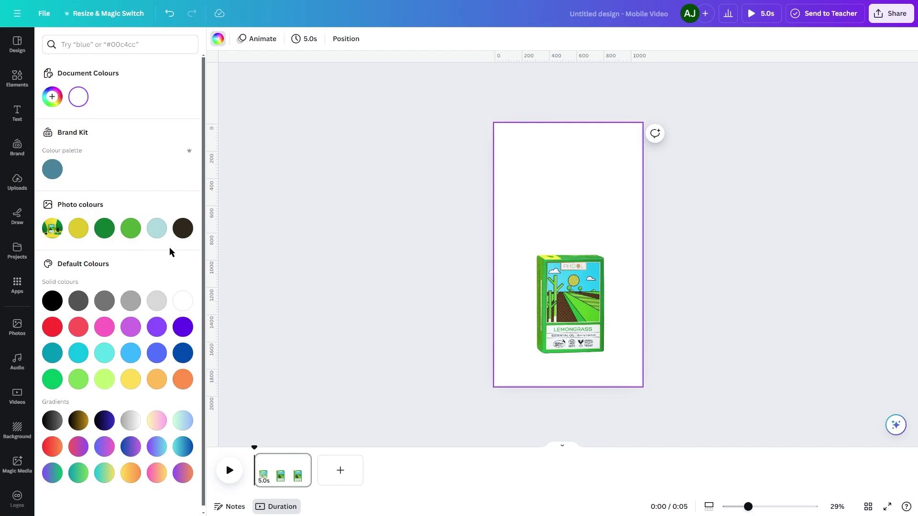
left_click(101, 228)
left_click(52, 97)
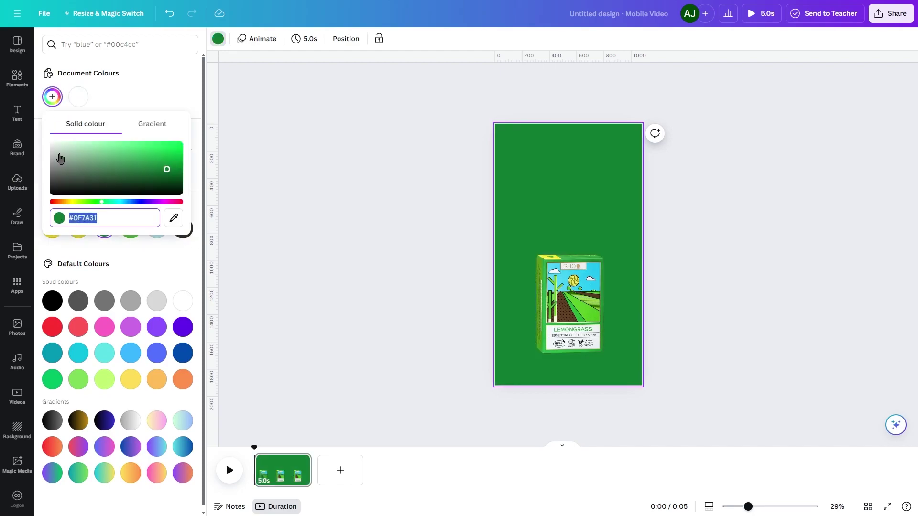
left_click_drag(177, 172, 158, 185)
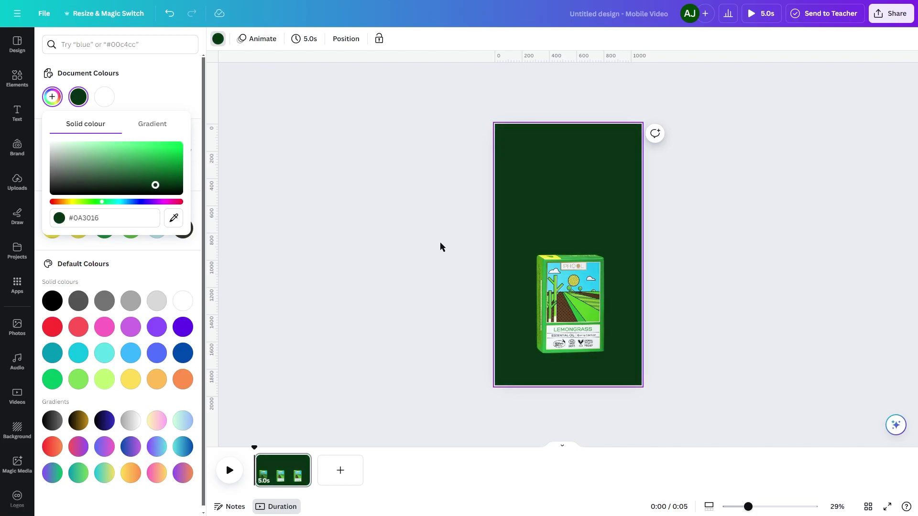
left_click(440, 243)
Add a rectangle and size it to cover the upper page, leaving an even margin above and beside it
key("r")
left_click_drag(567, 254, 634, 334)
left_click_drag(503, 131, 509, 139)
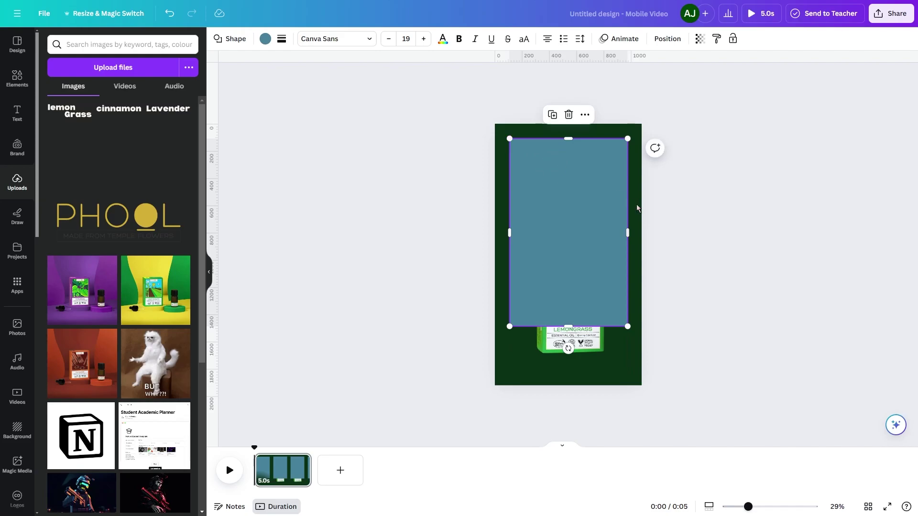
left_click(718, 236)
Send the rectangle behind the product box and fill it with white
left_click(595, 299)
key("ctrl+[")
left_click(265, 39)
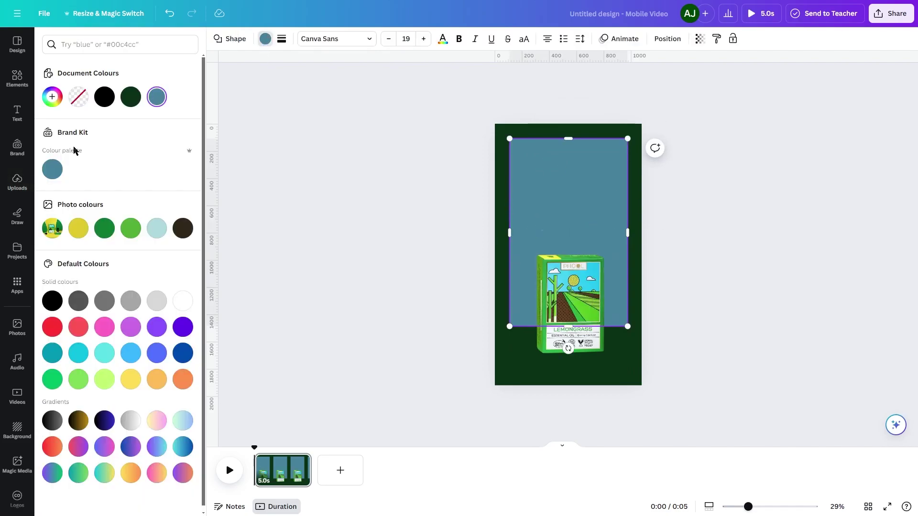
left_click(181, 300)
left_click(396, 285)
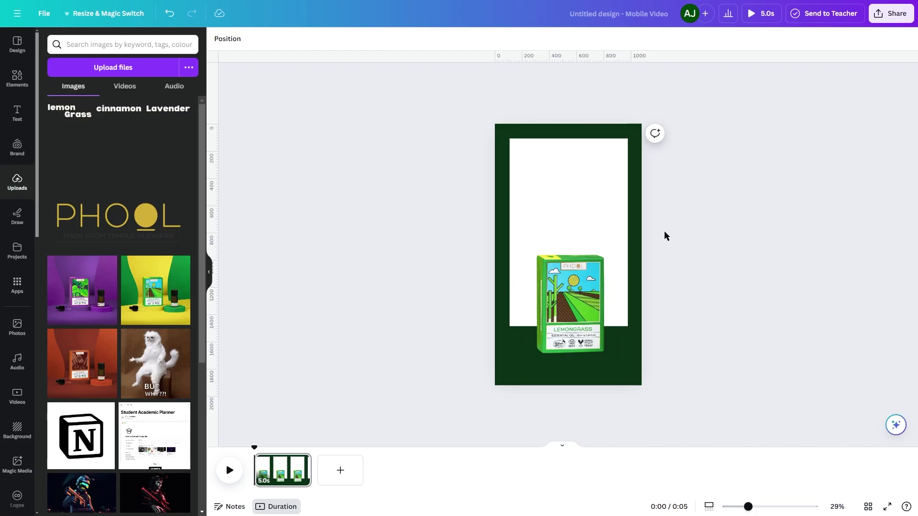
Search the graphics for "scalp" and insert the circular line icon of hair strands on skin
left_click(20, 84)
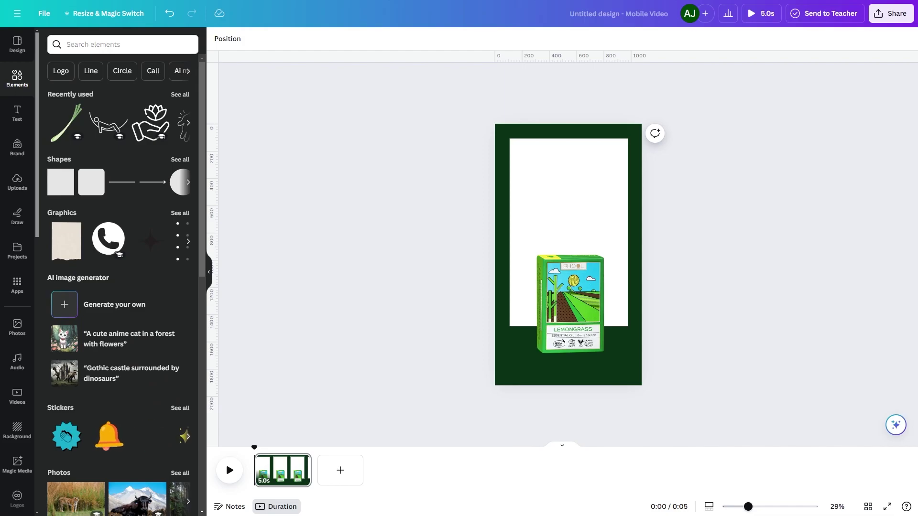
left_click(76, 45)
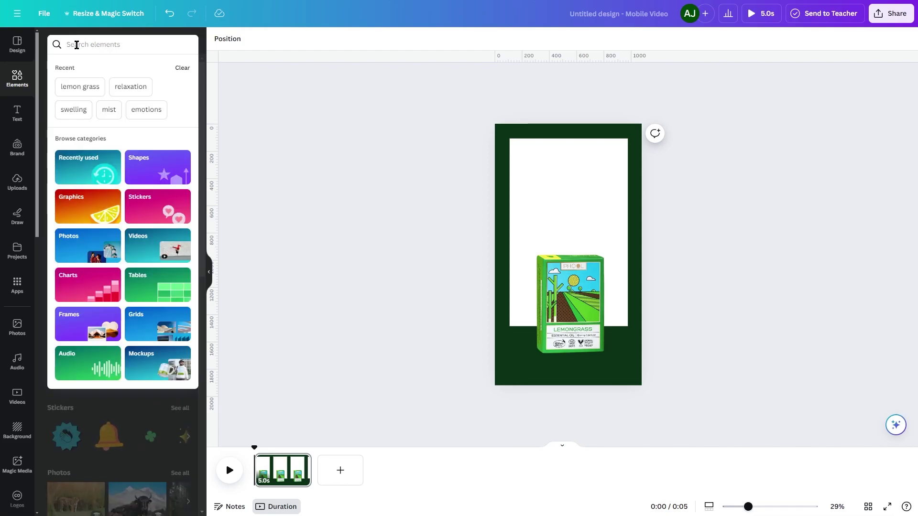
type("scalp")
key("Return")
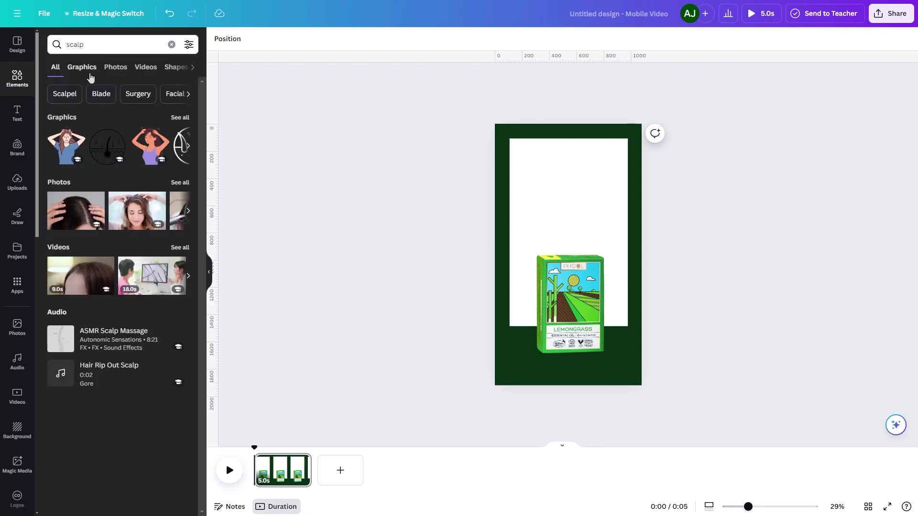
left_click(82, 66)
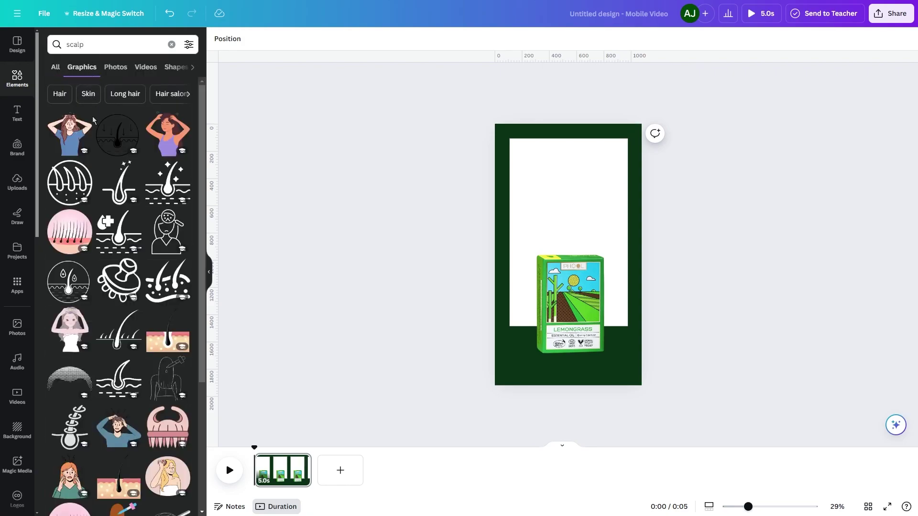
scroll(91, 121, "down", 5)
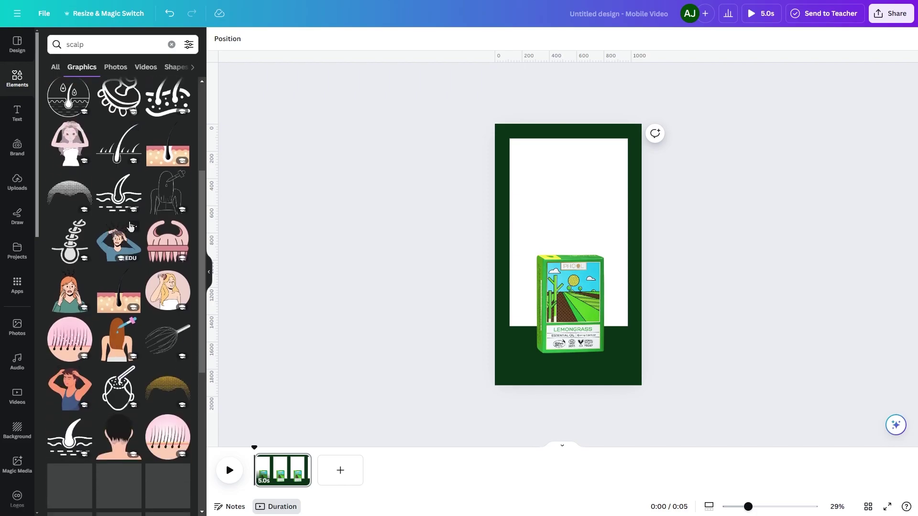
scroll(42, 188, "up", 5)
left_click(54, 187)
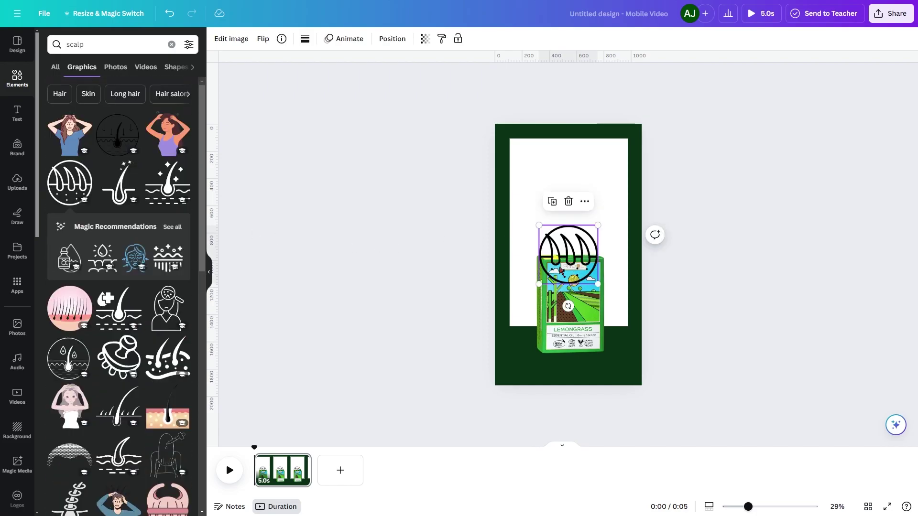
Search the graphics for "acne" and insert the line icon of a pimple on dotted skin layers
double_click(103, 40)
type("acne")
key("Return")
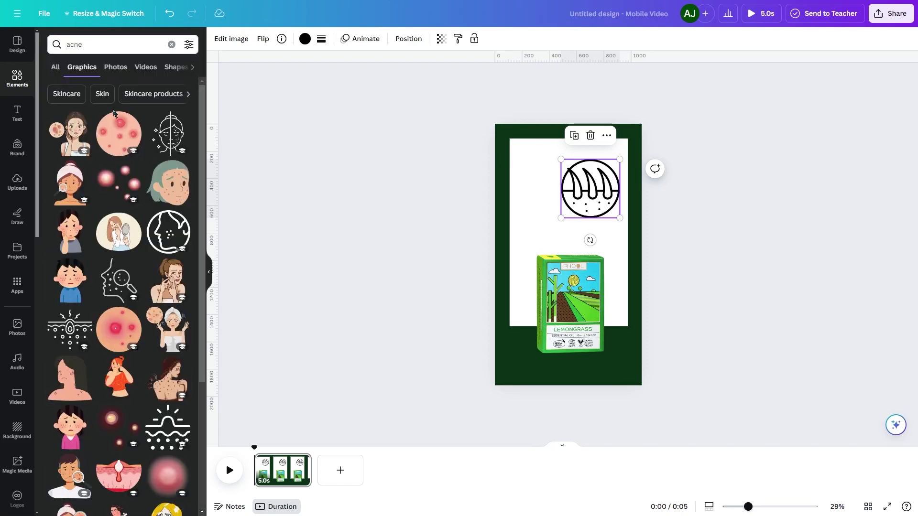
left_click(165, 435)
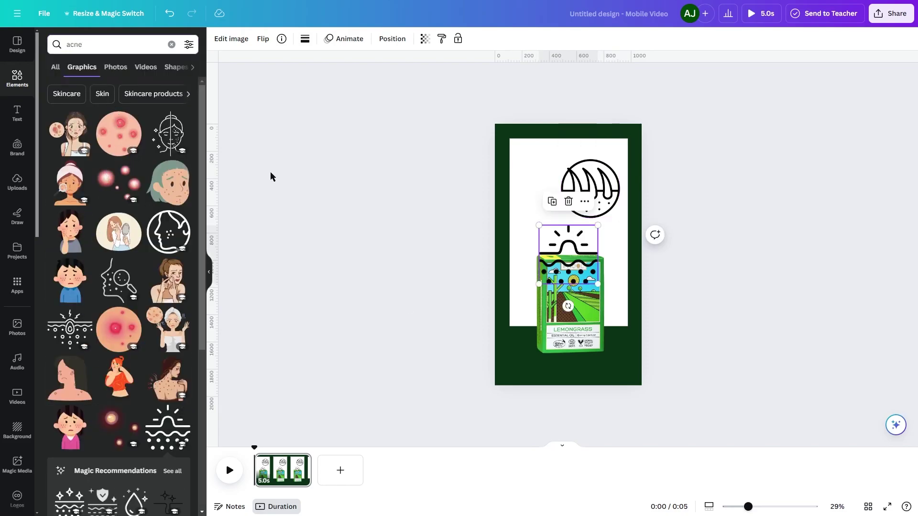
Search the graphics for "hairfall" and insert the outlined icon of hair strands growing from skin layers
double_click(113, 44)
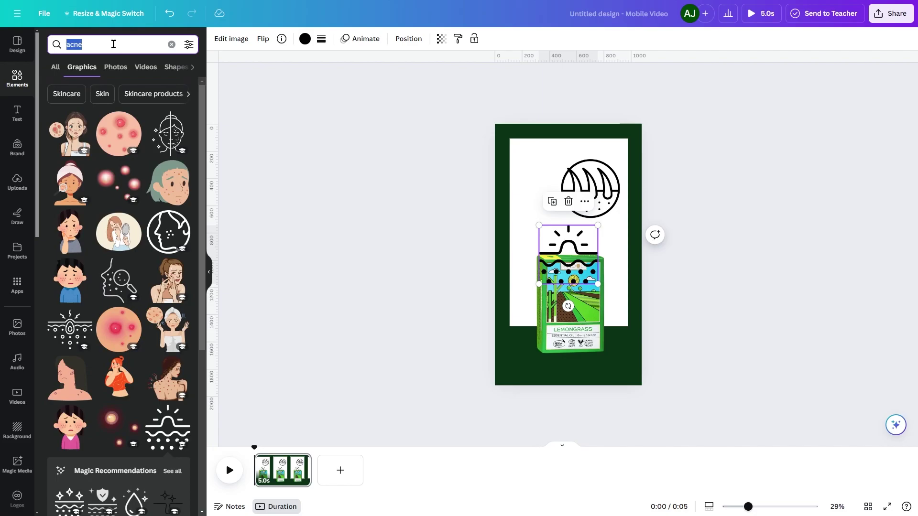
type("hairfall")
key("Return")
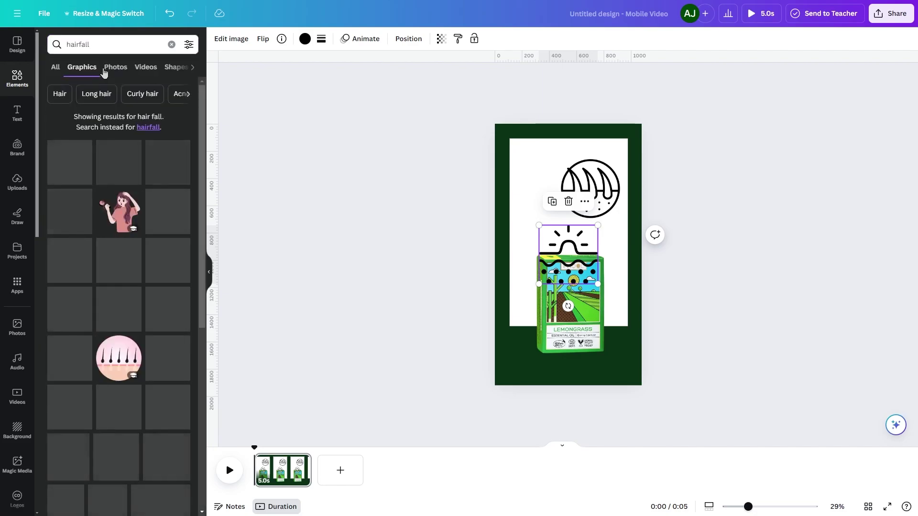
left_click(143, 126)
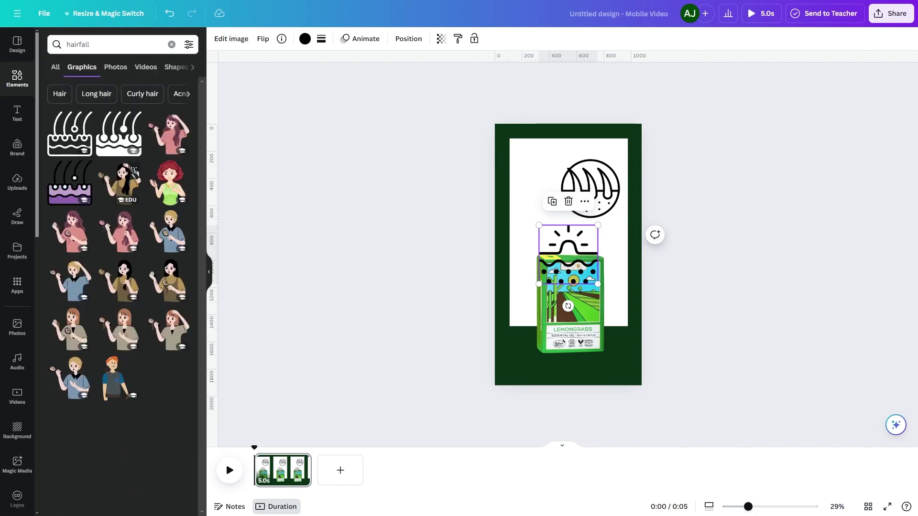
left_click(70, 142)
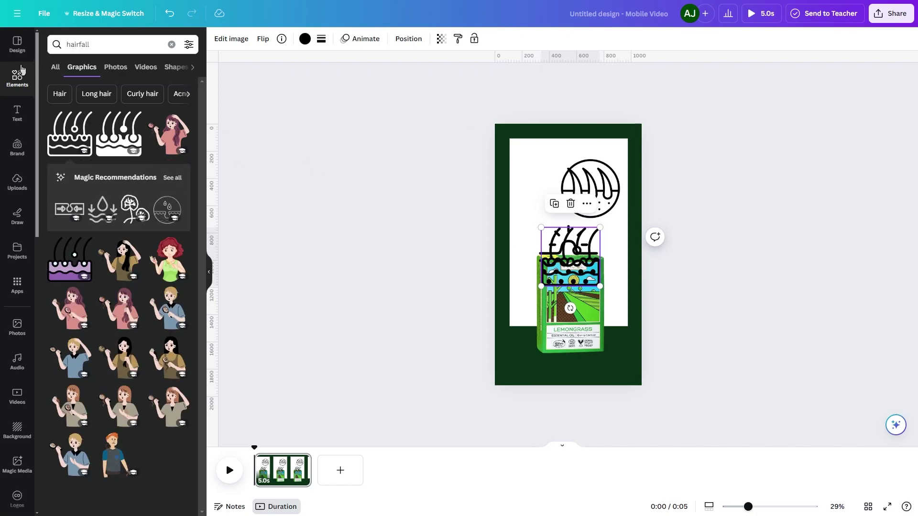
Search the graphics for "destress" and "Relax" and browse both result sets for a suitable line icon
double_click(113, 45)
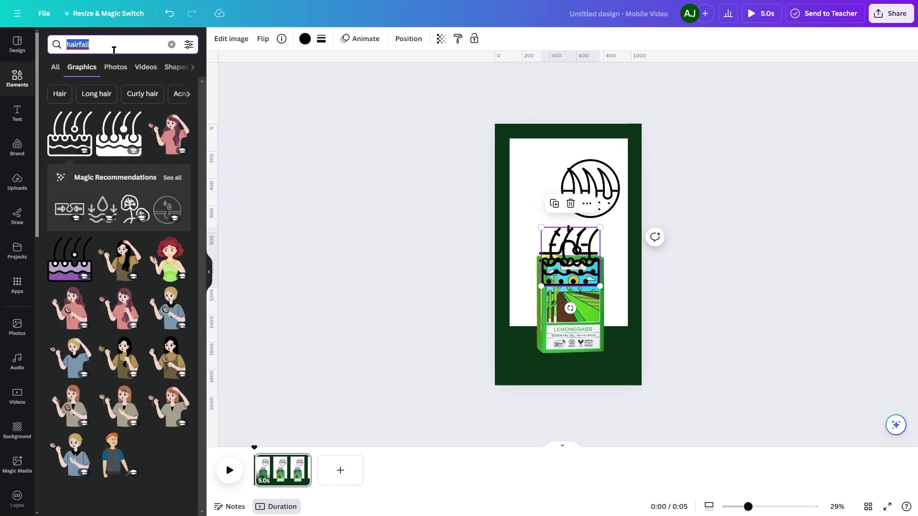
type("destress")
key("Return")
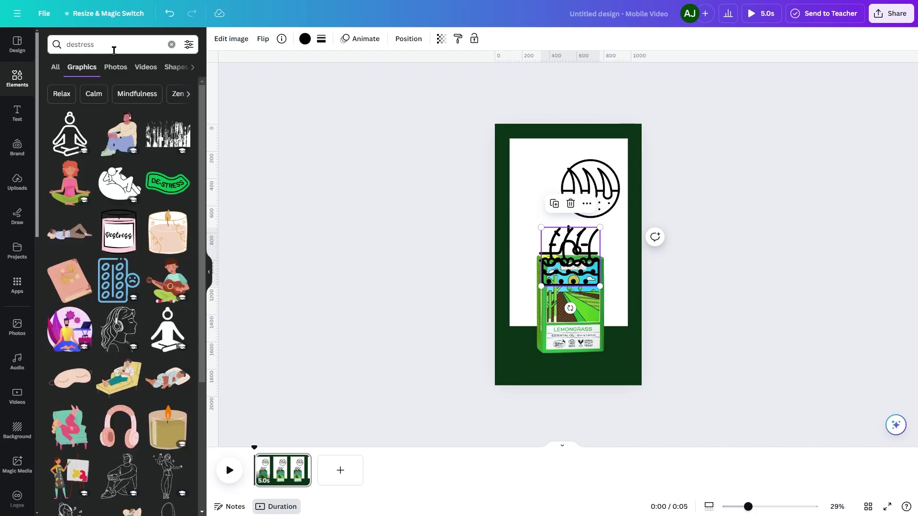
scroll(134, 245, "down", 15)
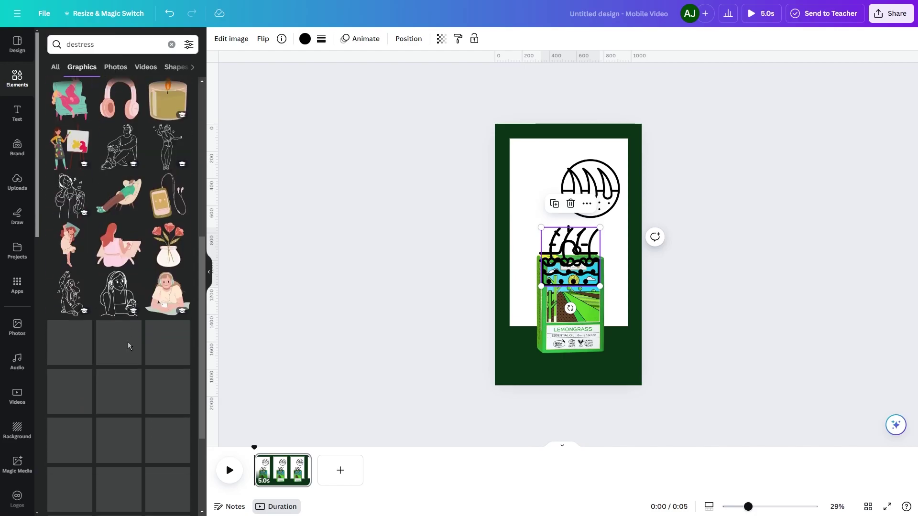
scroll(128, 345, "down", 10)
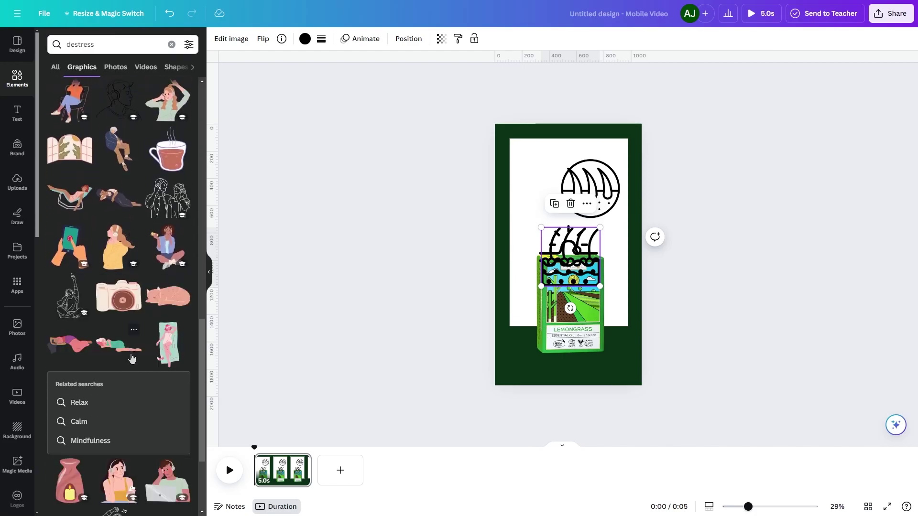
scroll(155, 364, "up", 20)
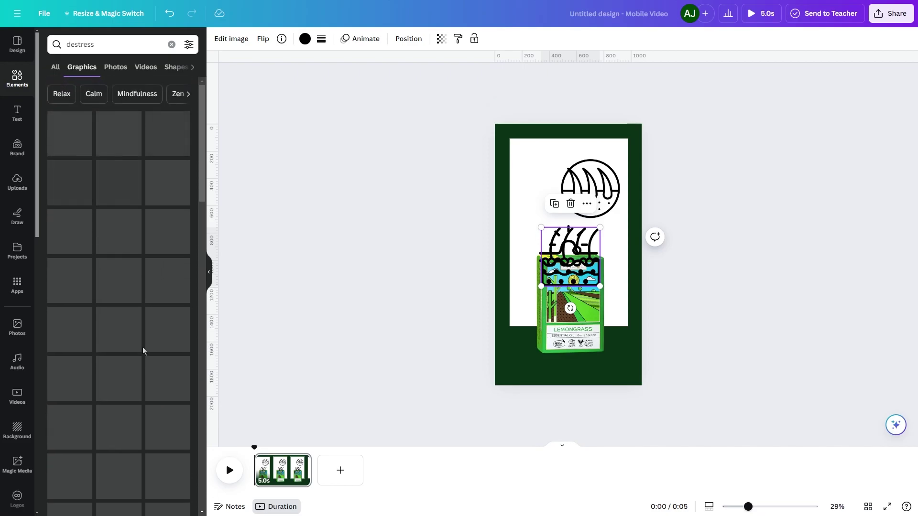
left_click(73, 101)
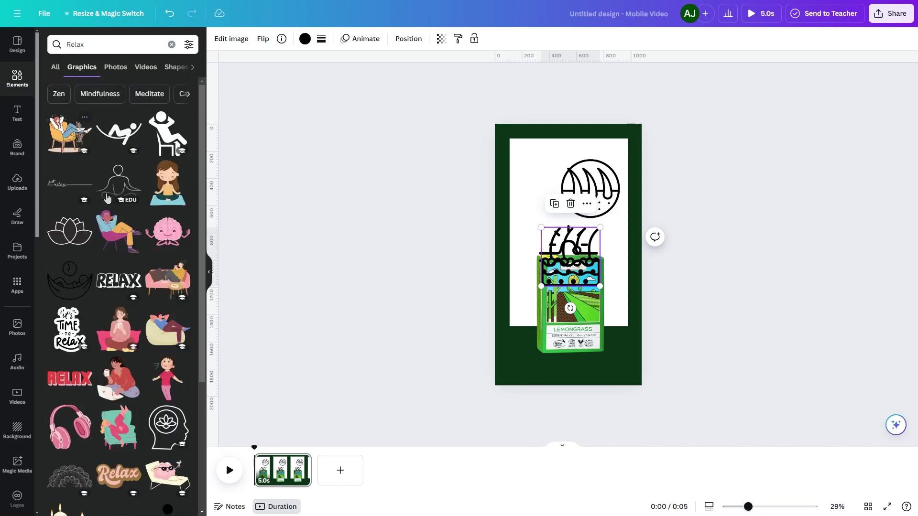
scroll(111, 226, "down", 3)
scroll(112, 226, "down", 7)
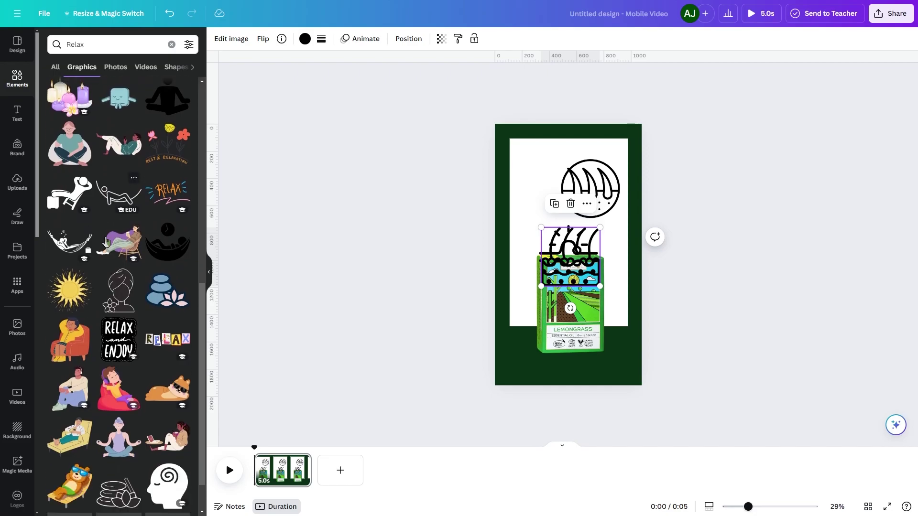
scroll(107, 241, "down", 12)
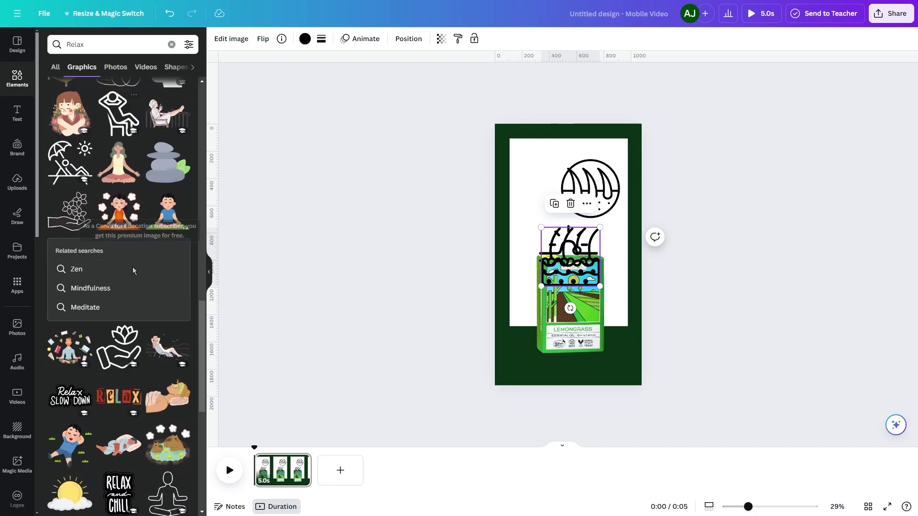
scroll(123, 405, "down", 3)
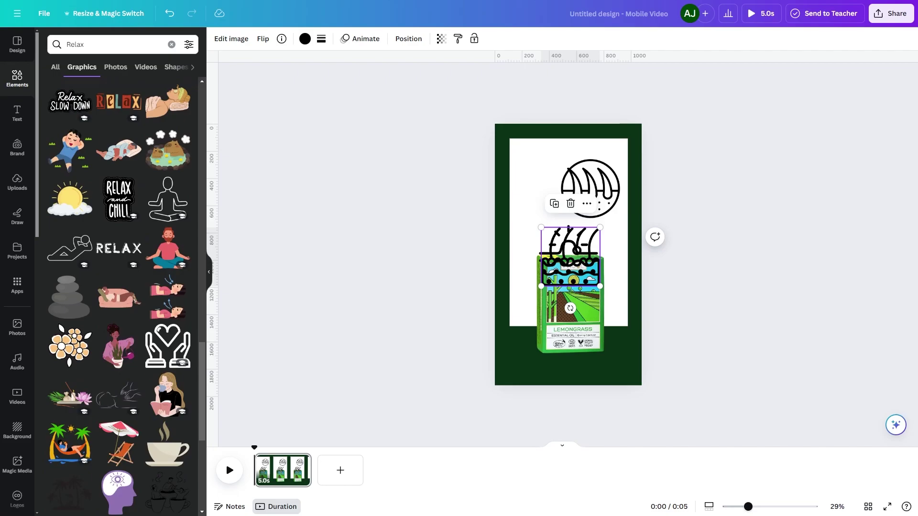
Paste the copied brain-and-battery icon onto the page
left_click(534, 173)
key("ctrl+v")
left_click(712, 277)
Shrink the overlapping benefit icons and spread them across the white rectangle above the product box
left_click_drag(594, 188, 595, 182)
left_click_drag(621, 212, 535, 180)
left_click_drag(571, 211, 620, 181)
left_click_drag(594, 206, 594, 218)
left_click_drag(569, 240, 550, 226)
mouse_move(582, 260)
left_mouse_down()
mouse_move(536, 224)
mouse_move(572, 260)
left_mouse_up()
left_click(555, 249)
left_click_drag(595, 304, 541, 226)
Reposition the acne icon near the rectangle's right edge, the scalp icon above centre, and the brain icon just above the product box
left_click(539, 228)
left_click(589, 179)
left_click_drag(589, 179, 601, 196)
left_click_drag(534, 181, 555, 182)
left_click(676, 256)
left_click(582, 232)
left_click_drag(595, 241, 564, 227)
left_click(708, 241)
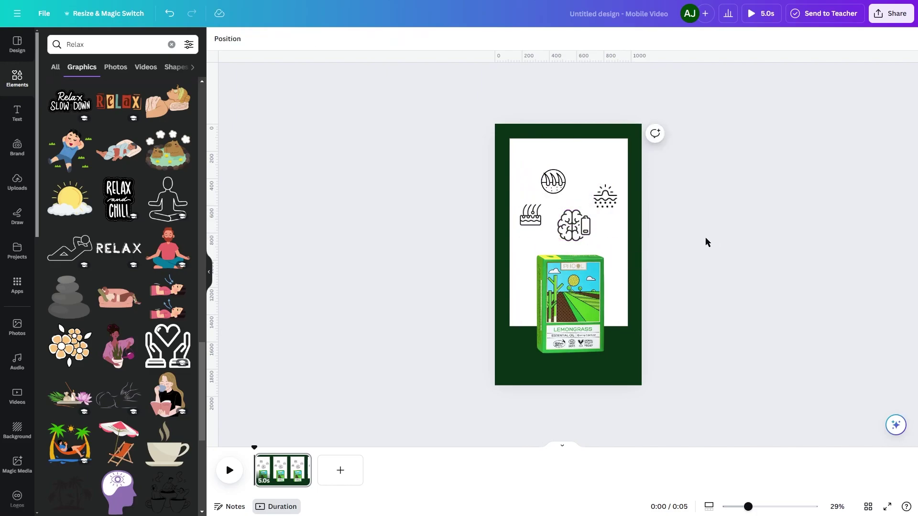
Add the text "Lemon" just above the product box and set it in the Bernoru font at size 72.8
type("t")
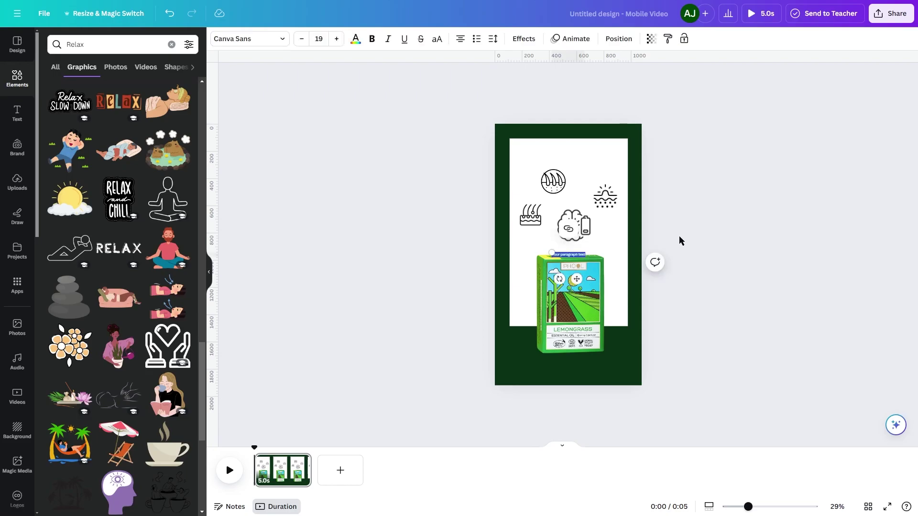
type("Lemon")
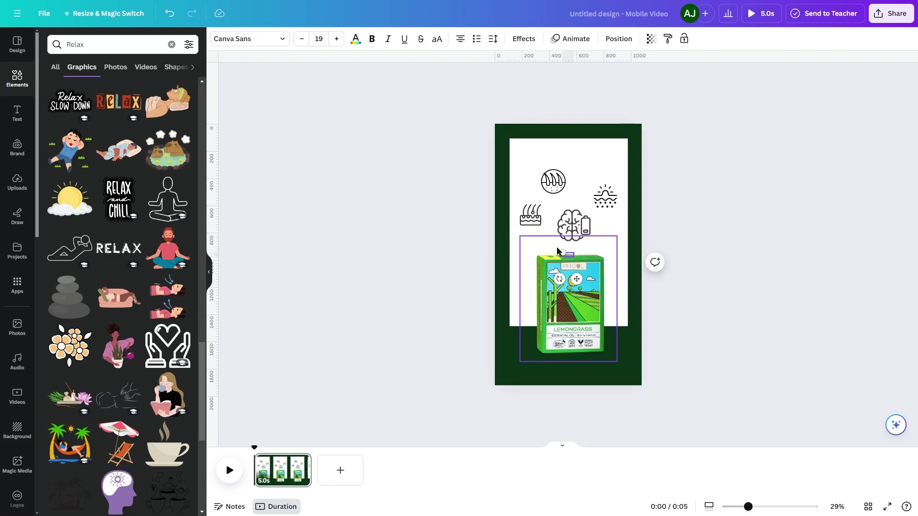
left_click_drag(562, 252, 530, 241)
left_click(282, 39)
left_click(111, 318)
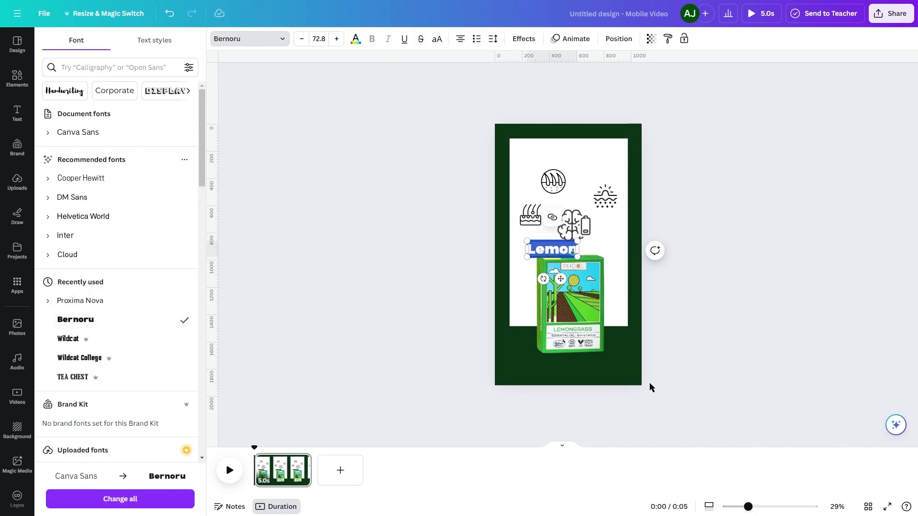
left_click(727, 339)
Enlarge "Lemon" to size 114 at the page's upper-left corner and place a matching "Grass" text below it at the right edge
left_click_drag(550, 248, 619, 157)
double_click(618, 157)
type("grass")
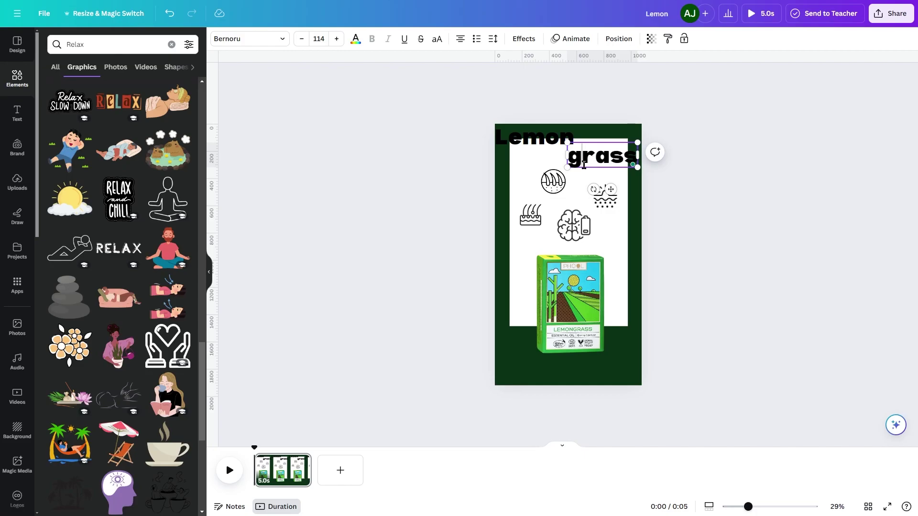
key("BackSpace")
type("G")
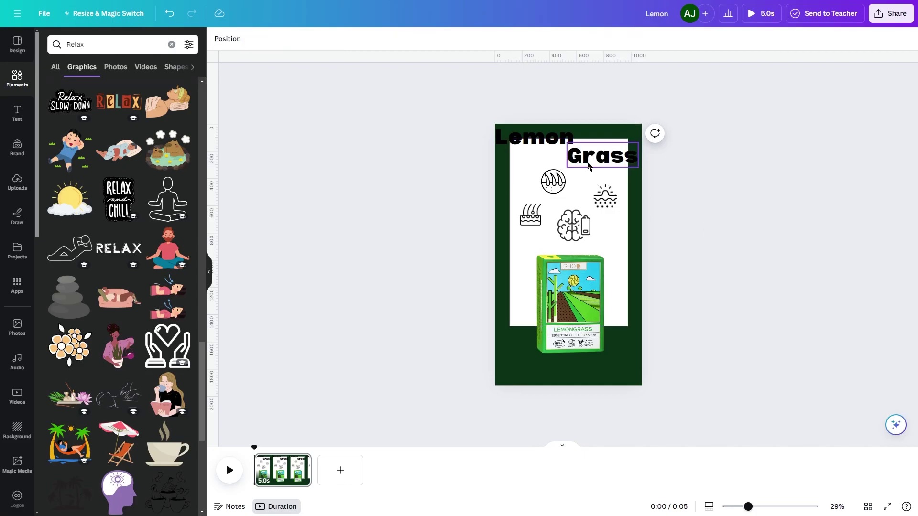
left_click_drag(590, 158, 593, 158)
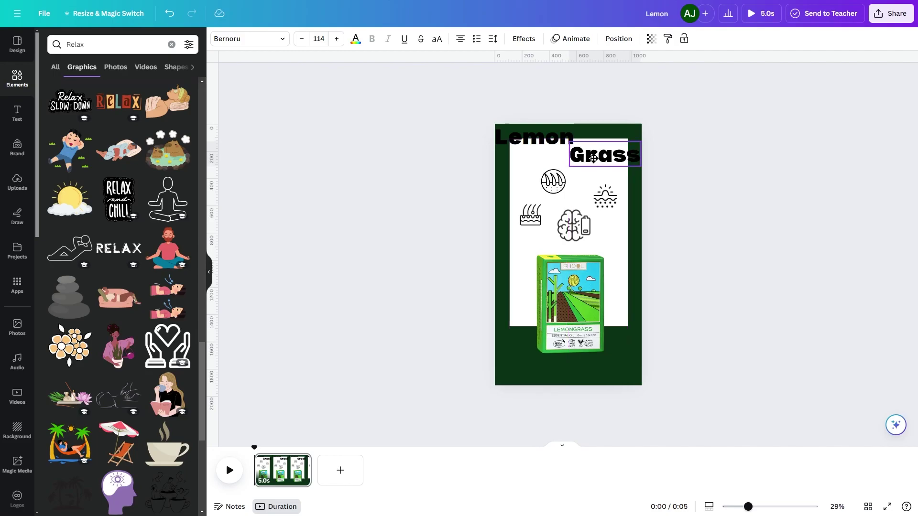
Recolour the "Lemon" and "Grass" title texts light green and send both behind the white rectangle
left_click(715, 206)
left_click(534, 144)
left_click(593, 156, "shift")
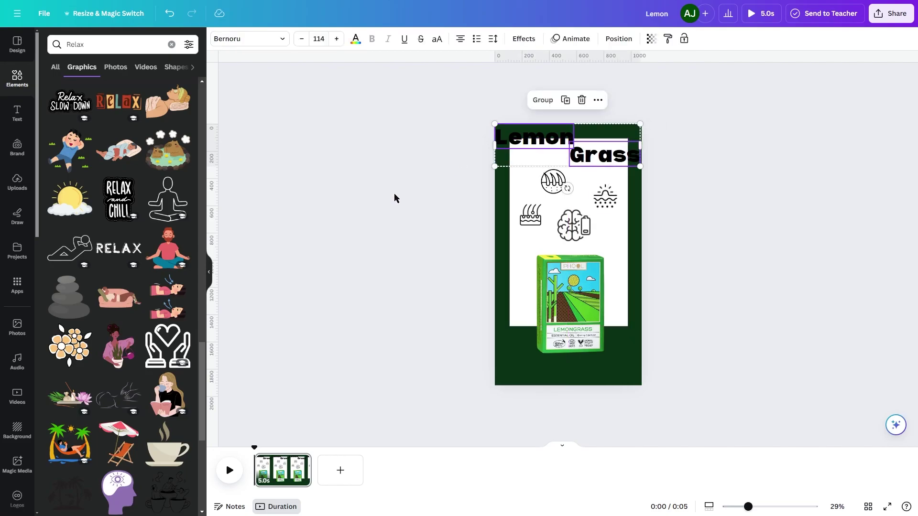
left_click(356, 38)
left_click(131, 229)
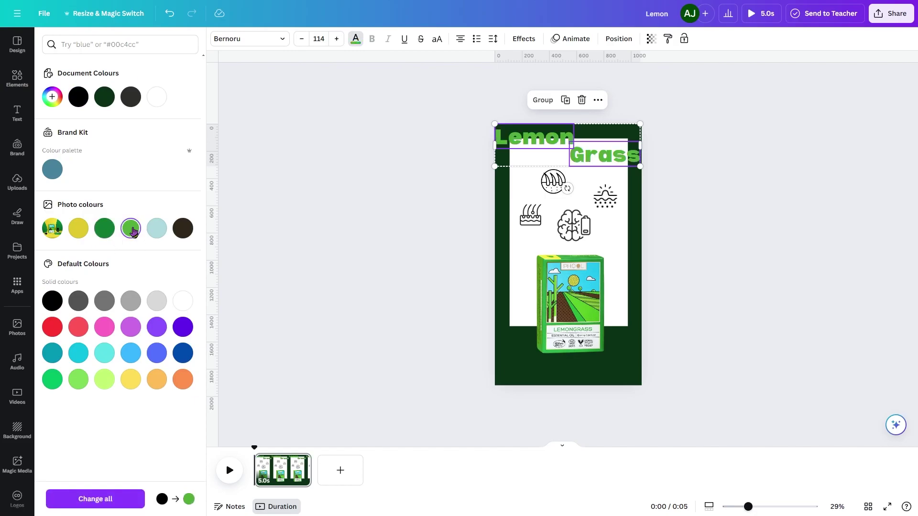
left_click(79, 379)
left_click(830, 223)
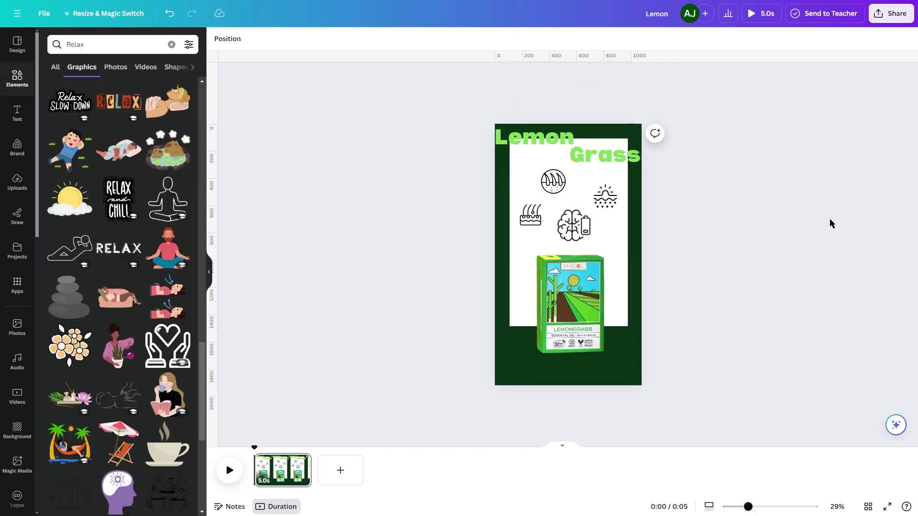
left_click(560, 143)
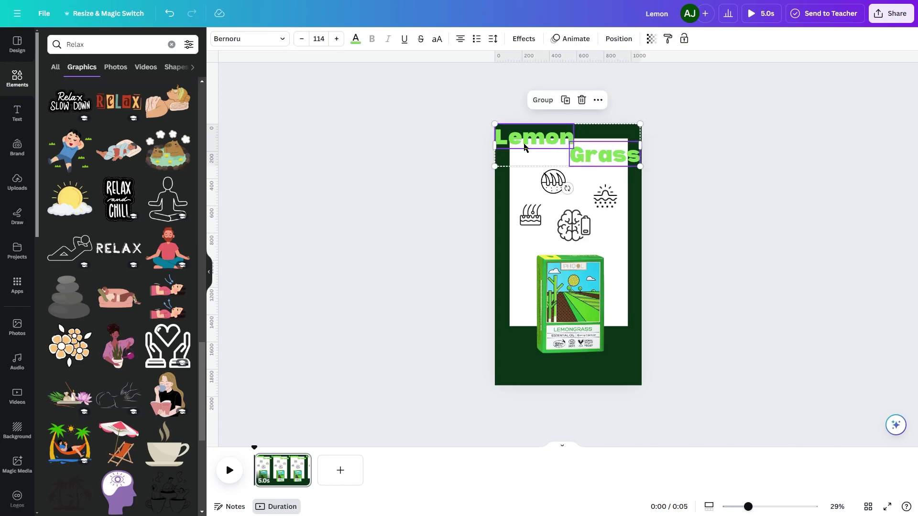
key("ctrl+[")
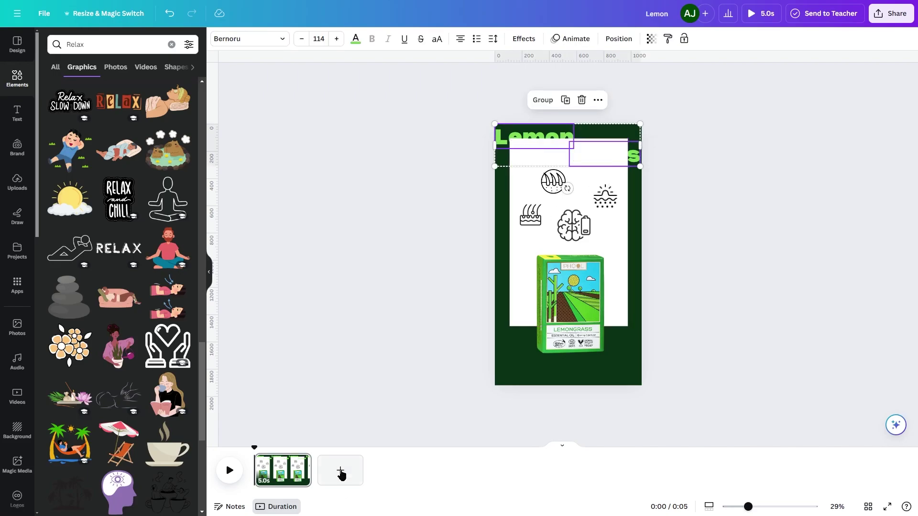
Add a second page, paste the "Lemon" and "Grass" title texts onto it, and colour both white
left_click(342, 472)
left_click(362, 470)
key("ctrl+v")
left_click(532, 140)
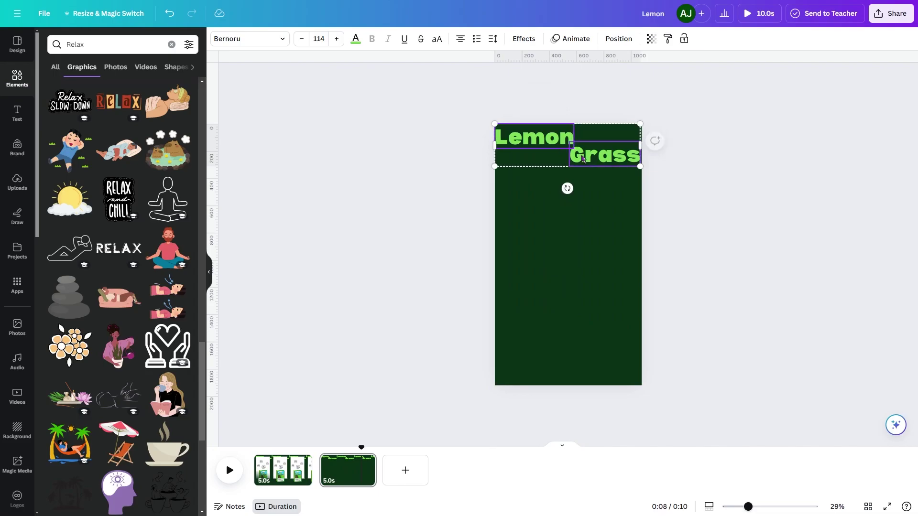
left_click(356, 38)
left_click(183, 96)
left_click(679, 178)
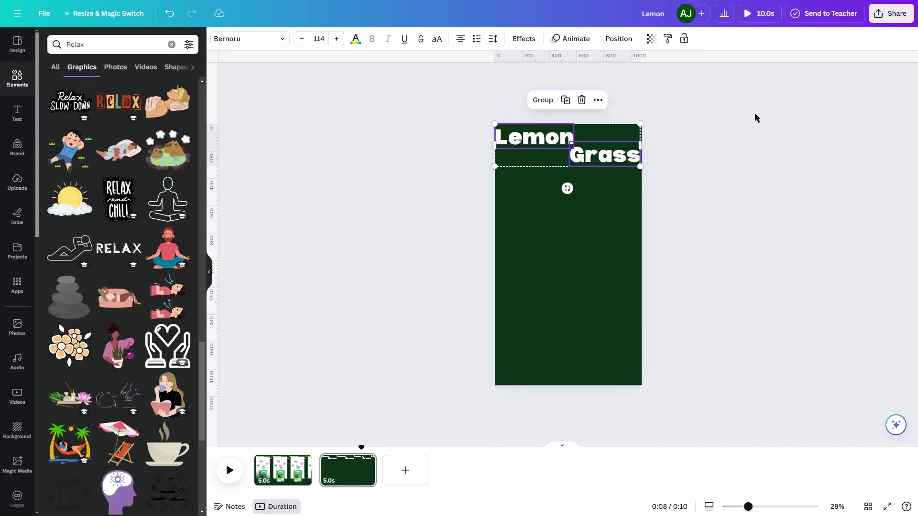
left_click(755, 116)
Download only page 2 as a PNG with a transparent background, saved as Lemon in the essential oil reels folder
left_click(892, 13)
left_click(811, 253)
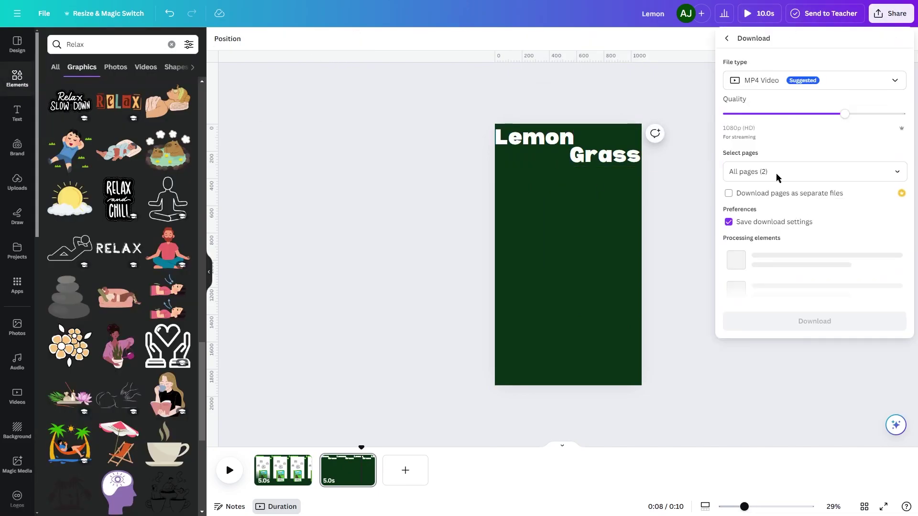
left_click(838, 80)
left_click(813, 138)
left_click(792, 195)
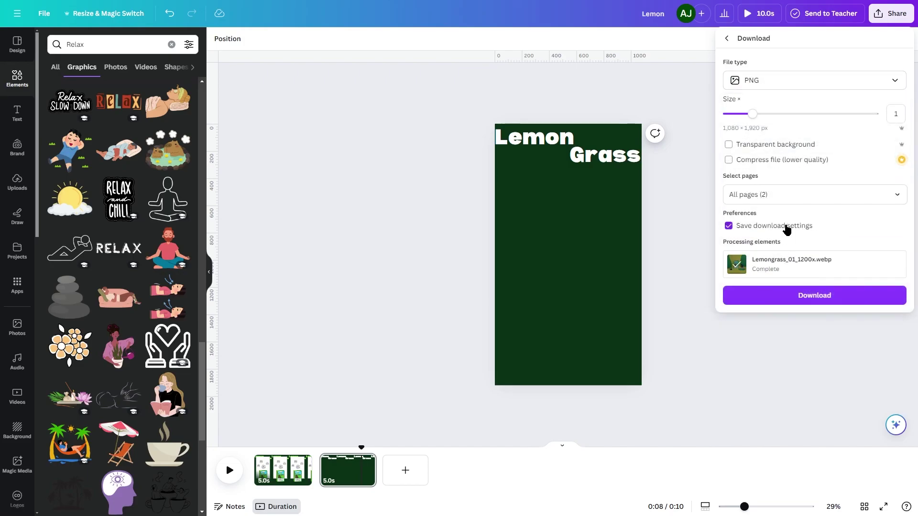
left_click(796, 224)
left_click(769, 162)
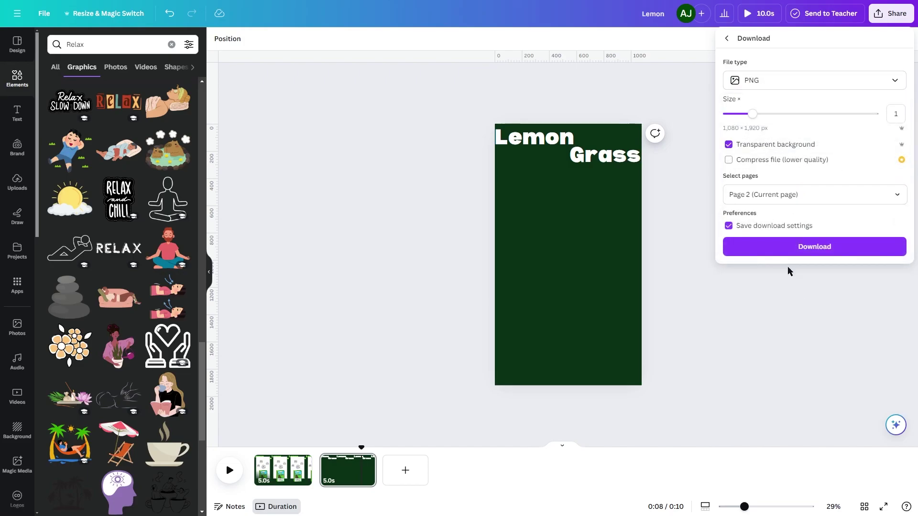
left_click(789, 247)
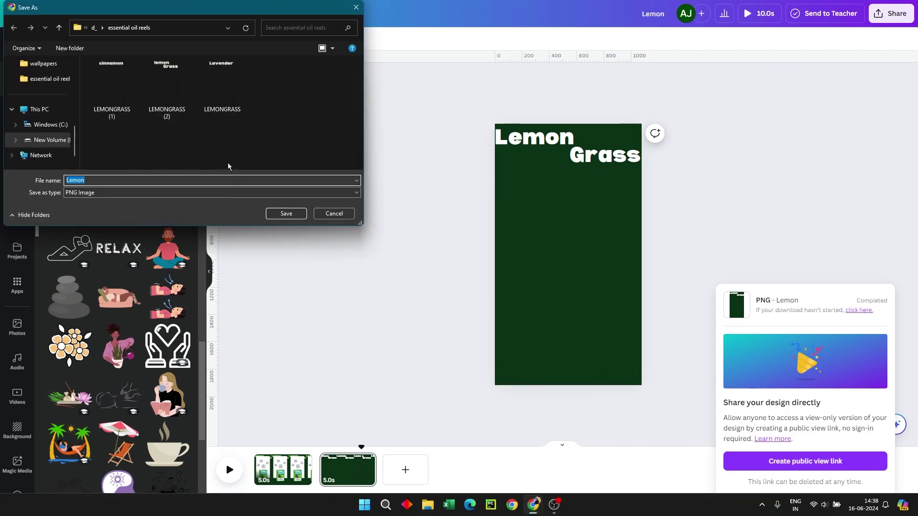
left_click(285, 213)
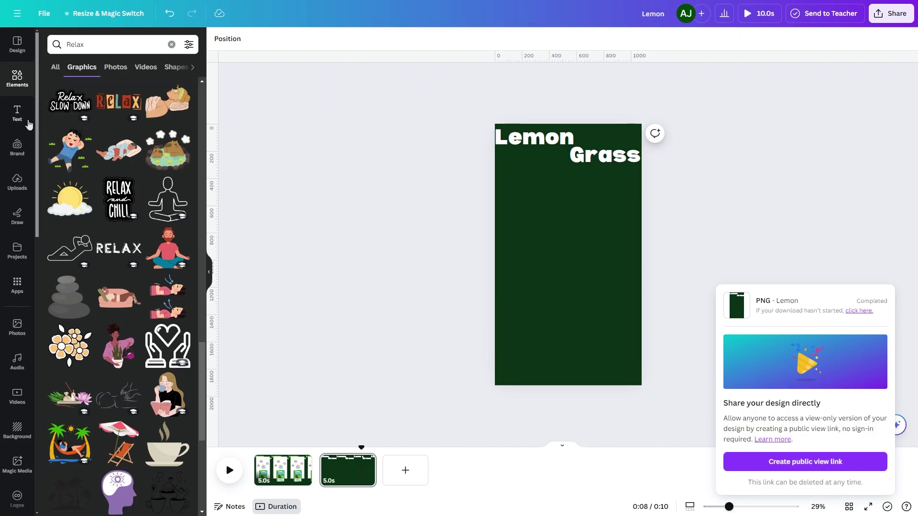
Upload the Lemon PNG from the essential oil reels folder and add it to page 1
left_click(19, 177)
left_click(131, 71)
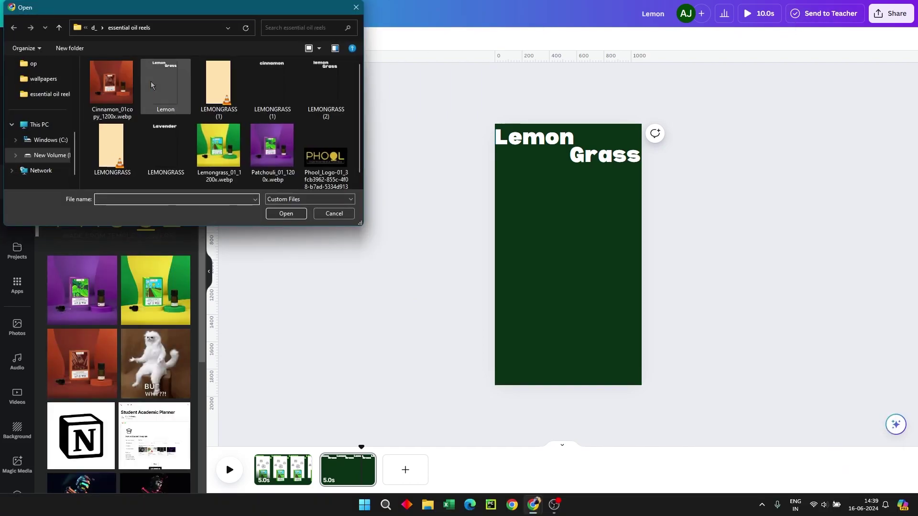
double_click(158, 85)
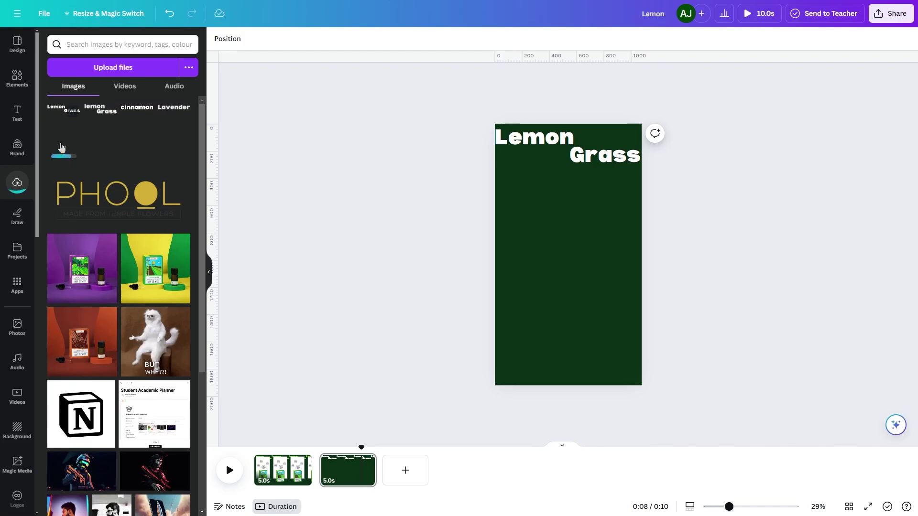
left_click(291, 466)
left_click(69, 129)
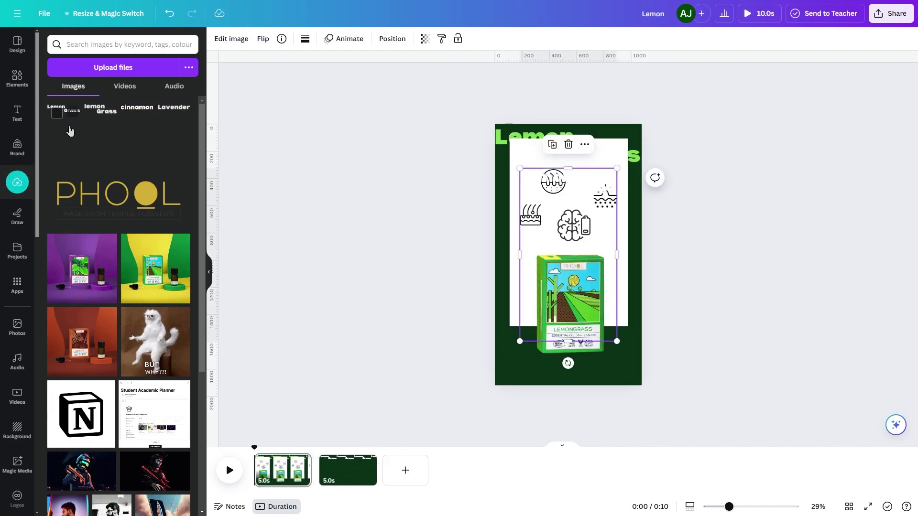
Align the white title image with the page's upper-left corner and enlarge it to cover the whole page
left_click_drag(580, 243, 557, 199)
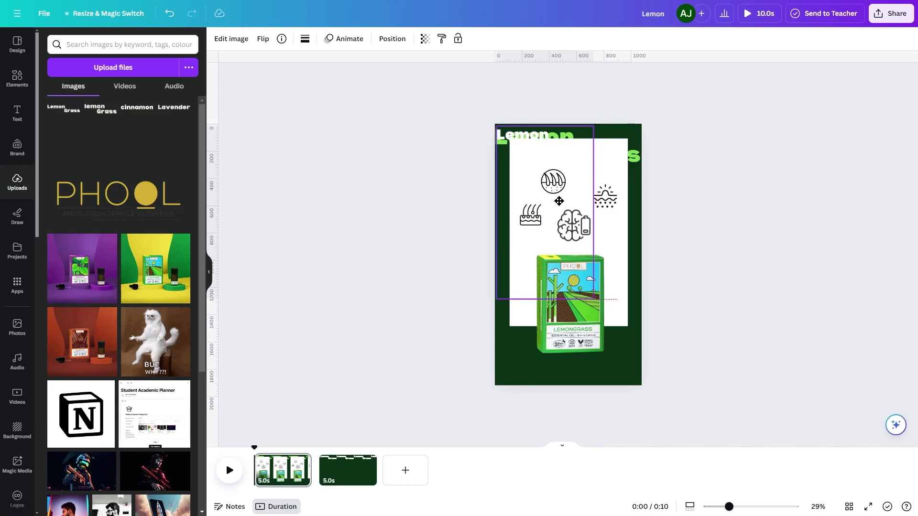
left_click_drag(558, 199, 557, 199)
left_click_drag(592, 297, 653, 376)
left_click(652, 378)
right_click(616, 380)
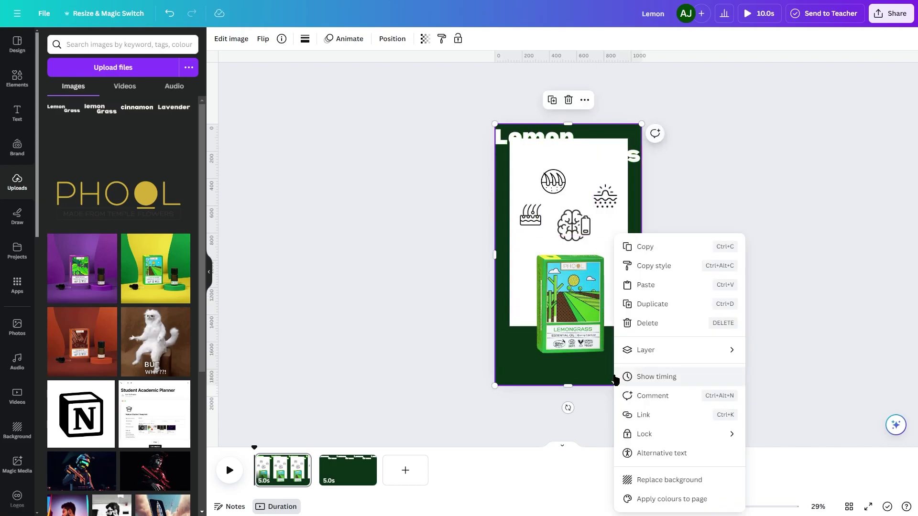
left_click(681, 498)
Crop the title image to the white rectangle's left, right and top edges, ending just below the word "Grass"
left_click_drag(572, 385, 574, 171)
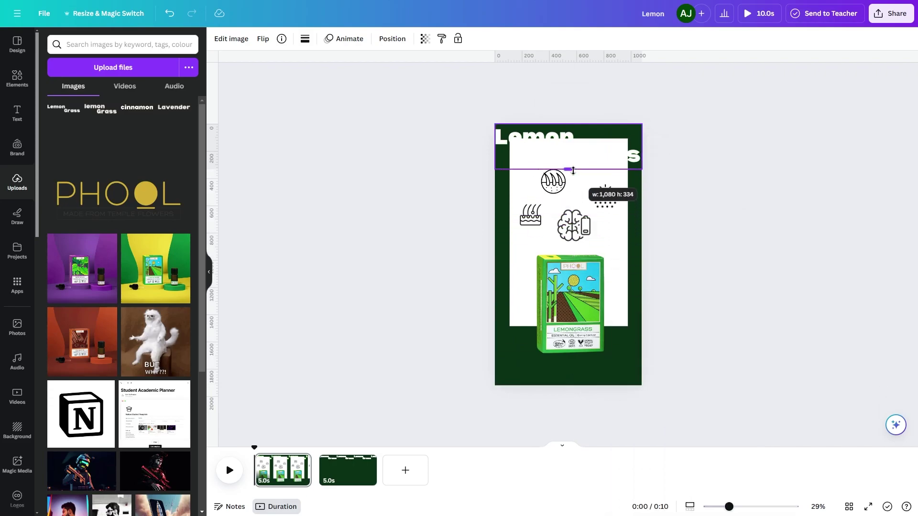
left_click_drag(641, 146, 628, 146)
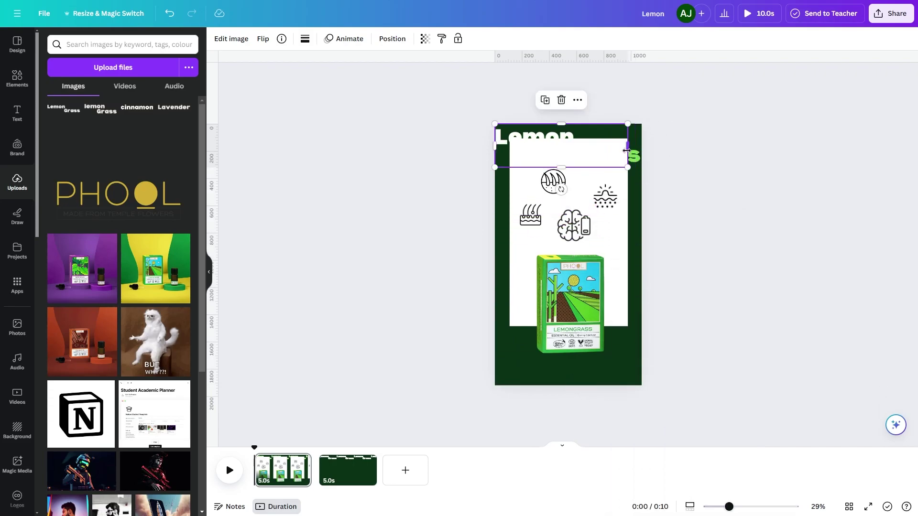
left_click_drag(491, 143, 509, 143)
left_click_drag(568, 124, 568, 139)
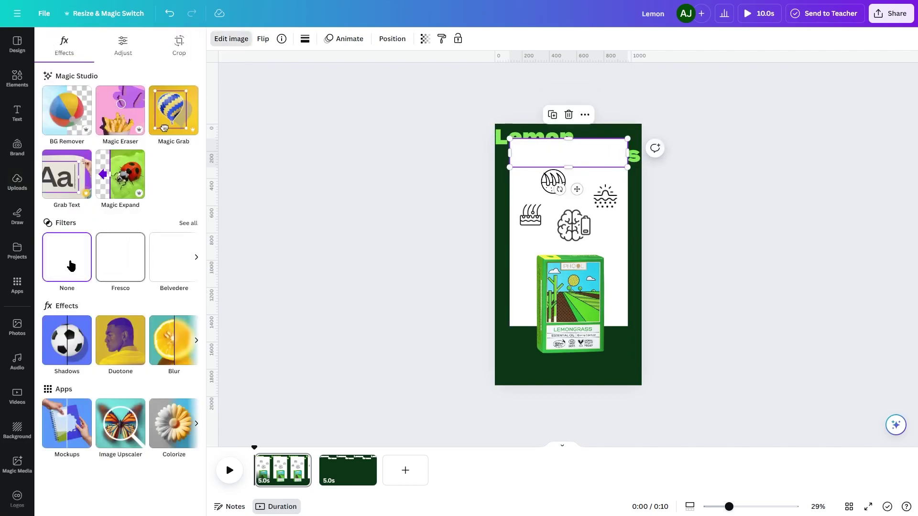
Apply the Sea Blue duotone effect to the cropped title image over the white rectangle
left_click(115, 353)
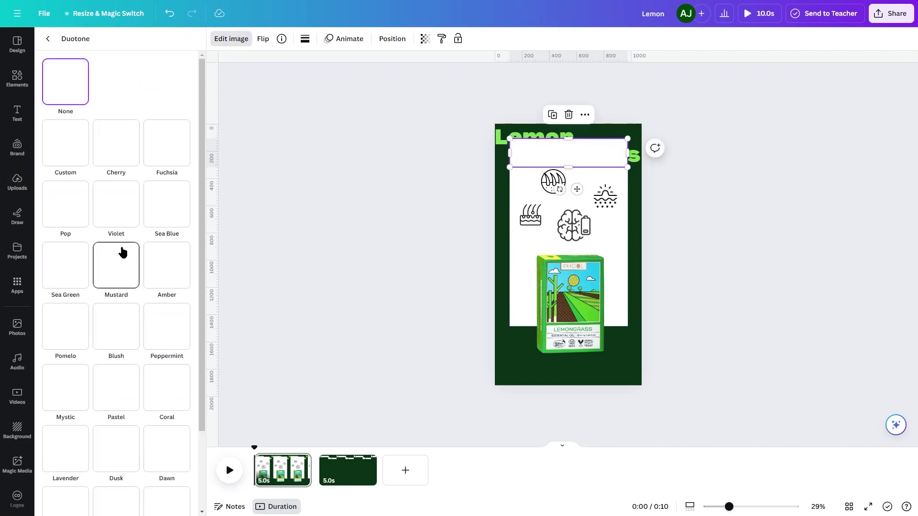
left_click(170, 223)
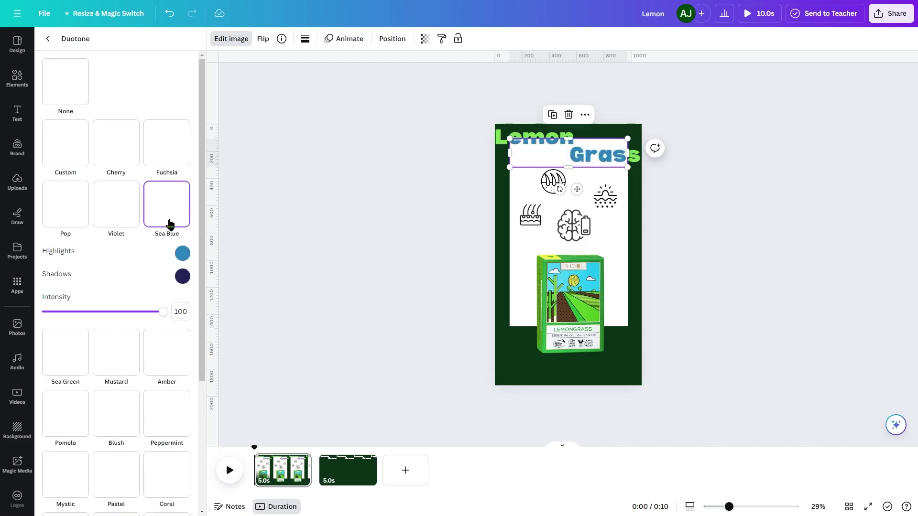
left_click(377, 183)
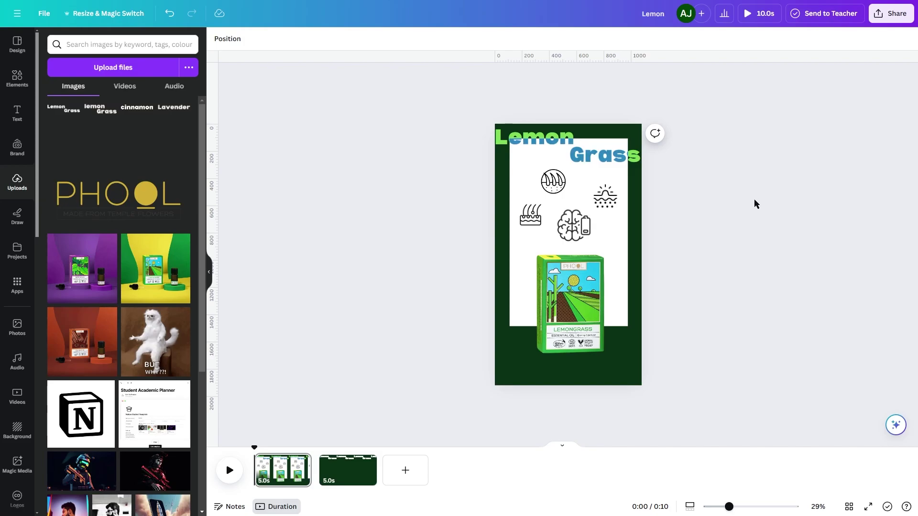
Nudge the four benefit icons upward within the white rectangle to leave room for a label beneath each
left_click_drag(553, 182, 545, 173)
left_click(610, 203)
left_click_drag(532, 216, 532, 211)
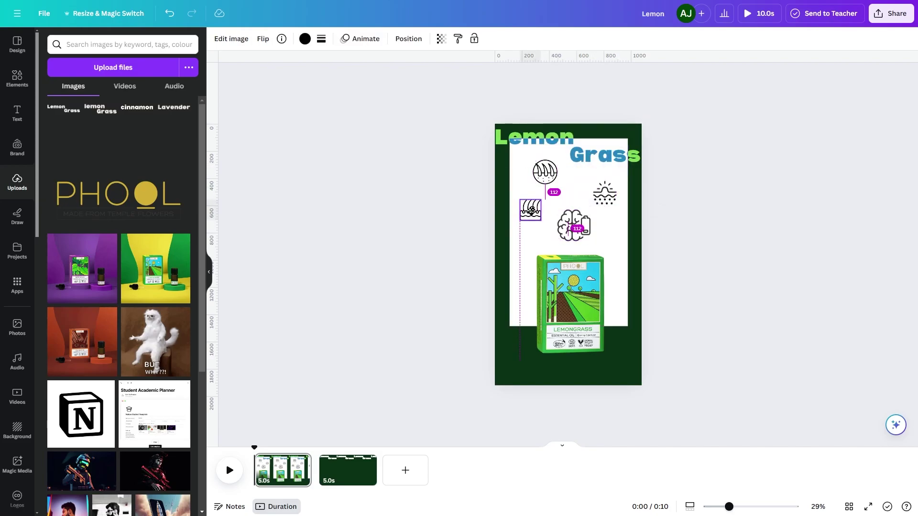
left_click_drag(609, 195, 606, 191)
left_click_drag(577, 228, 580, 222)
left_click(727, 247)
Add the text "Acne Reduction" in Proxima Nova at size 27.2 and place a copy beneath each of the four benefit icons
type("text")
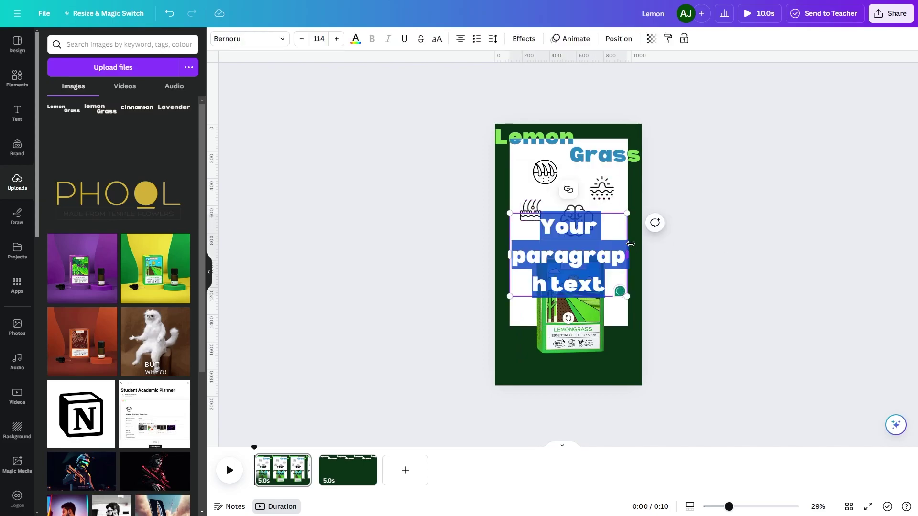
type("acne reduction")
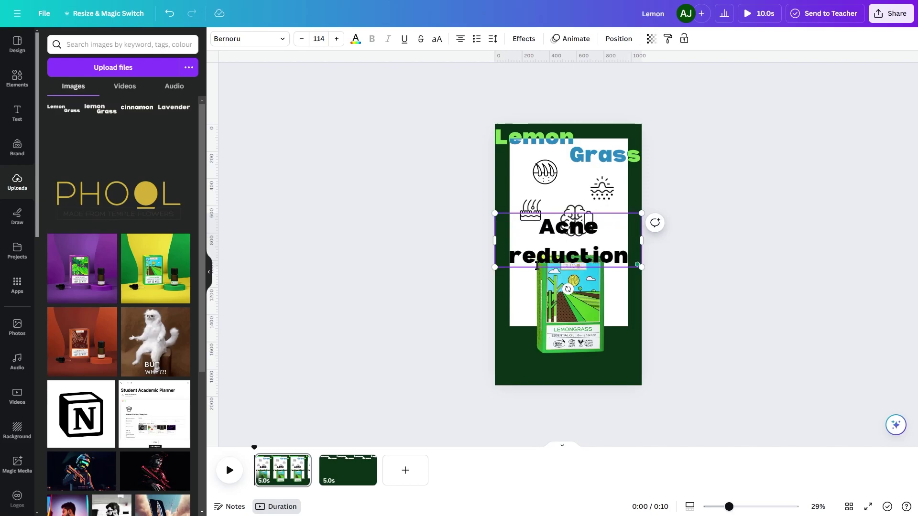
key("BackSpace")
type("R")
key("ctrl+a")
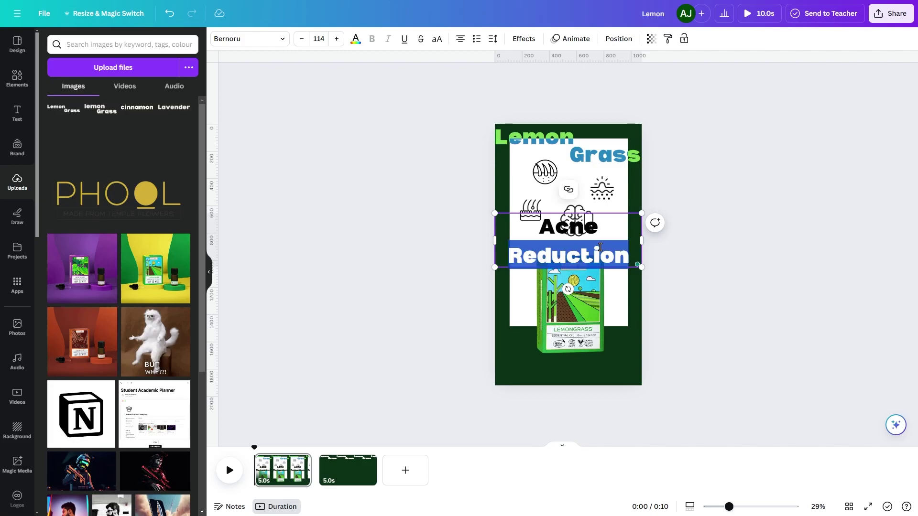
left_click(249, 38)
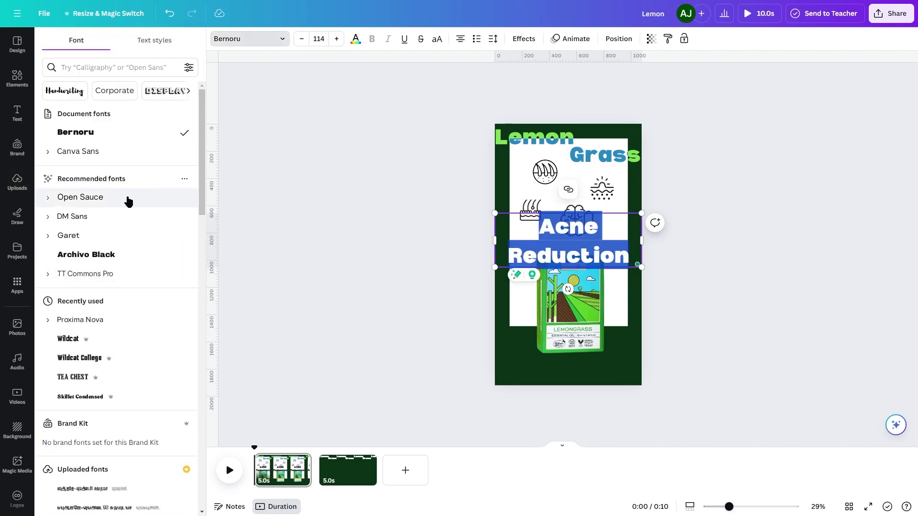
left_click(123, 324)
left_click_drag(641, 238, 585, 273)
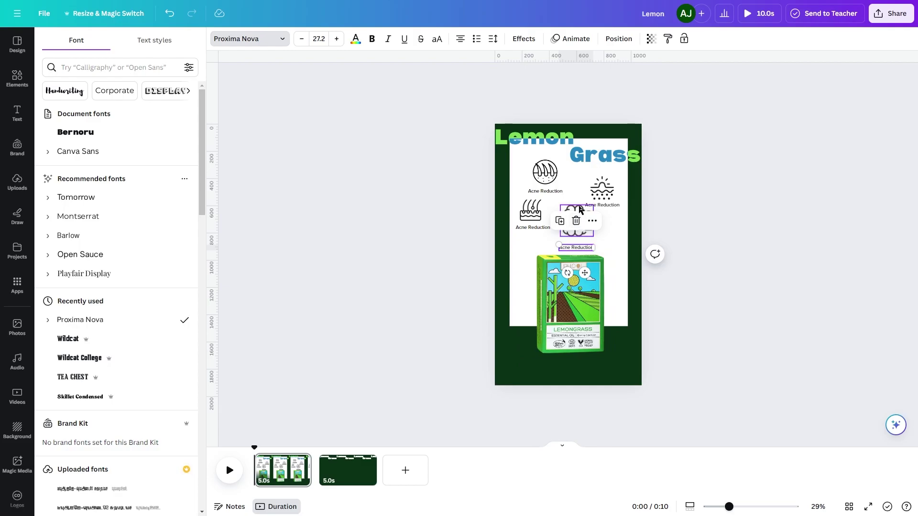
left_click(579, 213)
left_click(695, 244)
Change the label under the hair icon to "Hairfall reduction" and the one under the brain icon to "De-Stress"
left_click(528, 228)
left_click(527, 228)
key("BackSpace")
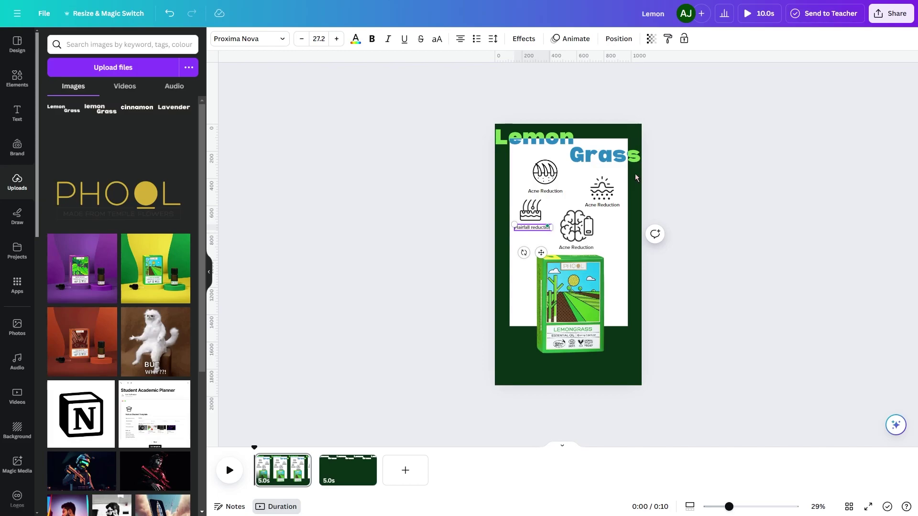
double_click(567, 247)
key("BackSpace")
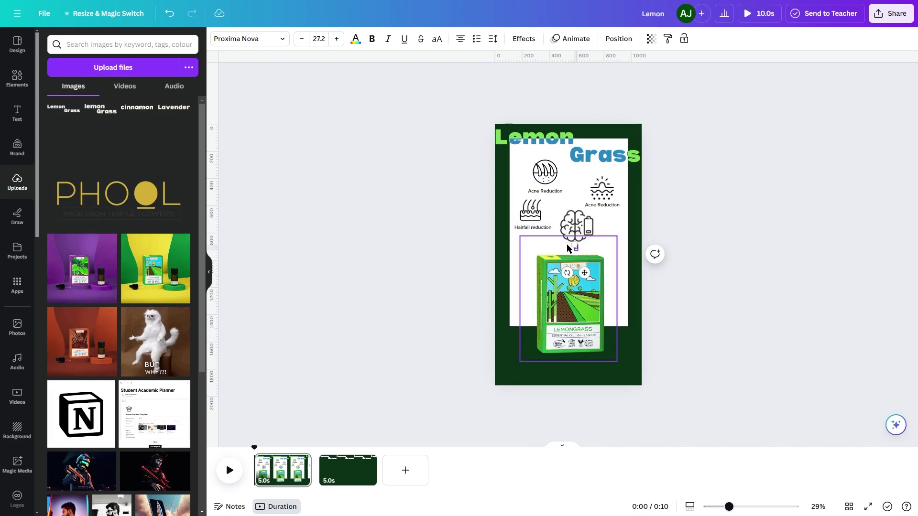
type("De-Stress")
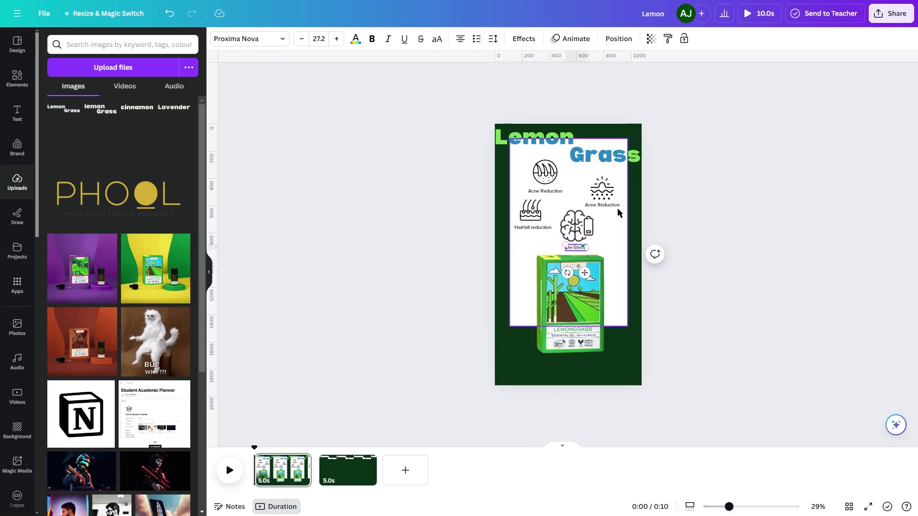
Change the label under the round scalp icon to "Dandruff"
left_click(548, 192)
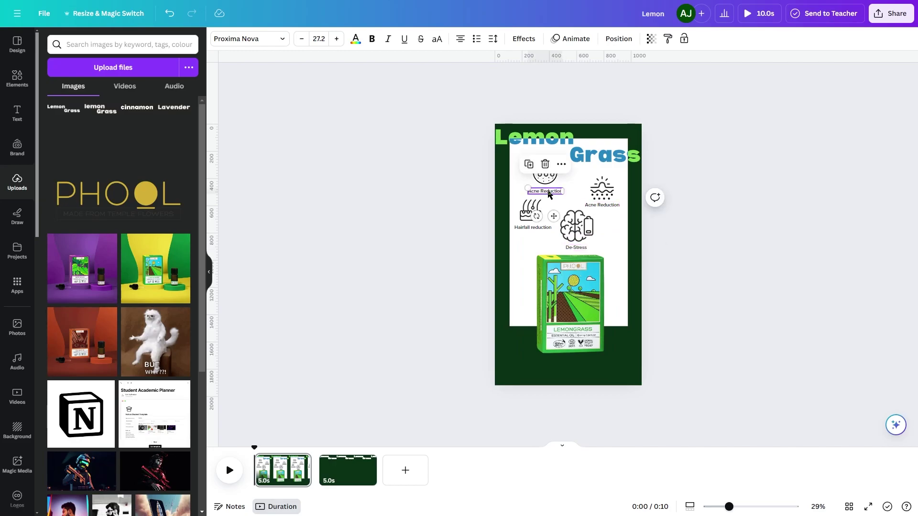
key("BackSpace")
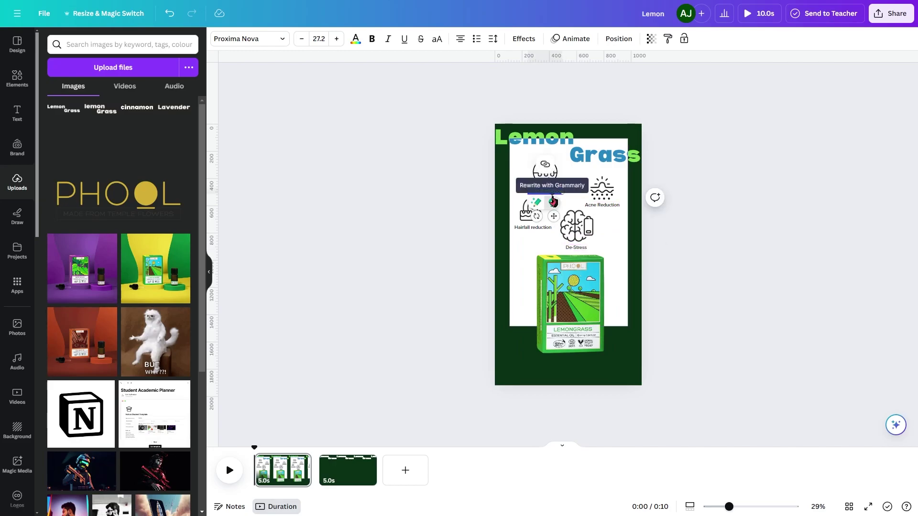
type("Dandruff")
left_click(726, 257)
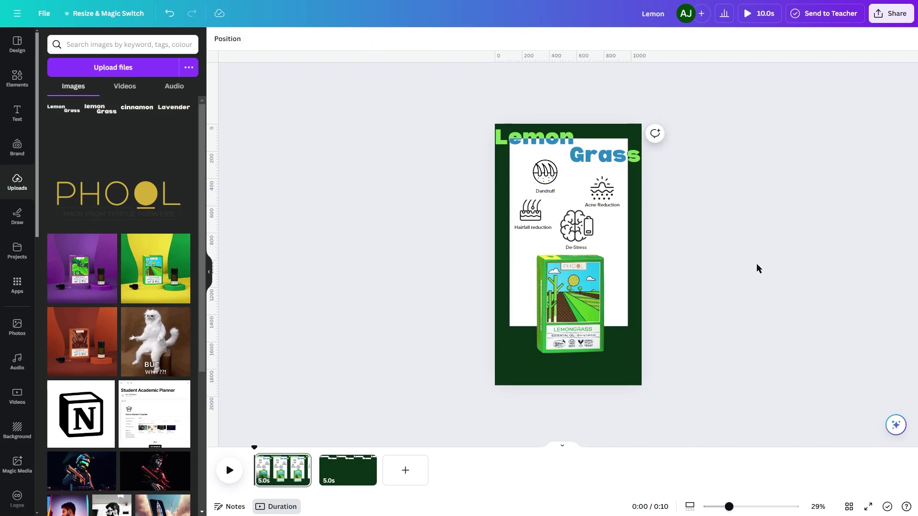
Enlarge the product box image slightly and give it a drop shadow with blur 77, angle 40, distance 64 and intensity 59
left_click(532, 319)
left_click_drag(519, 360, 514, 369)
left_click(231, 39)
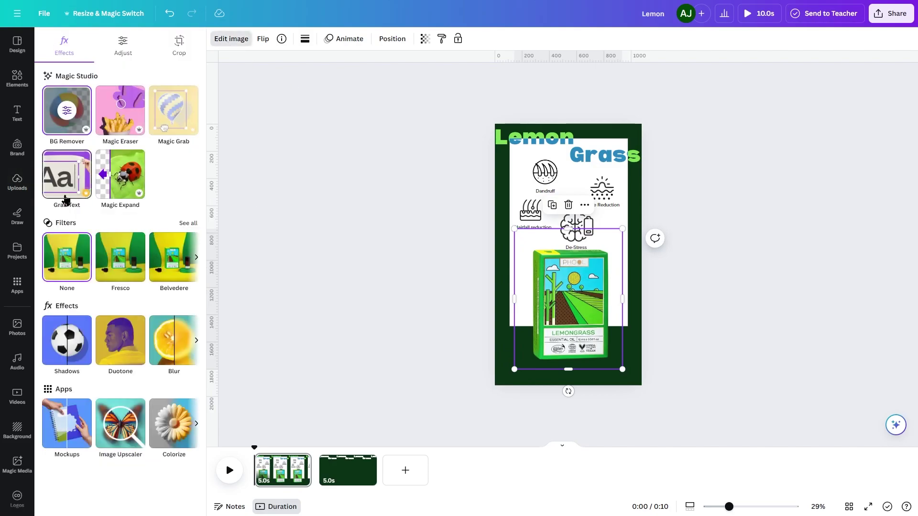
left_click(77, 335)
left_click(118, 159)
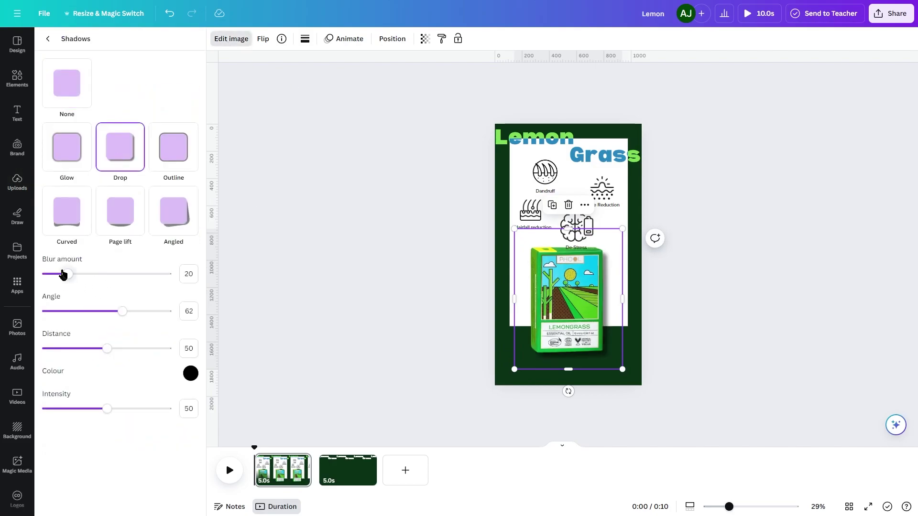
left_click_drag(62, 274, 129, 274)
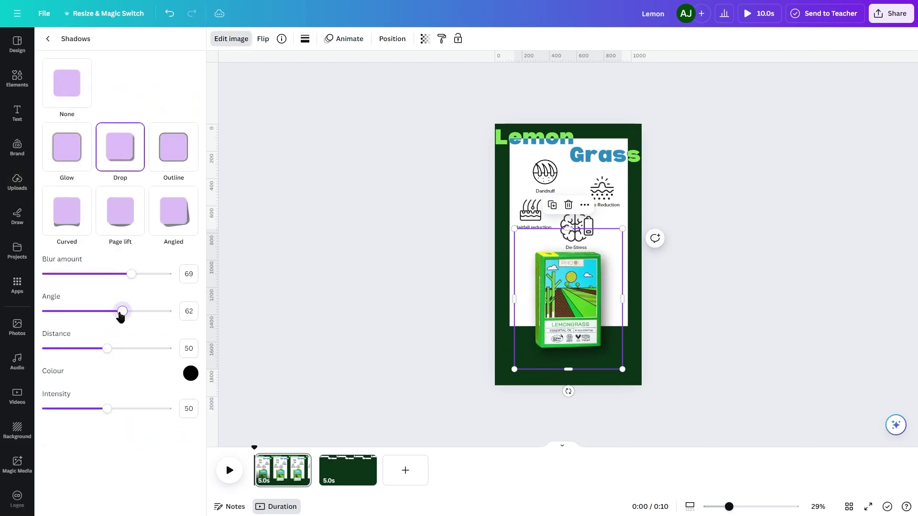
left_click_drag(121, 315, 95, 314)
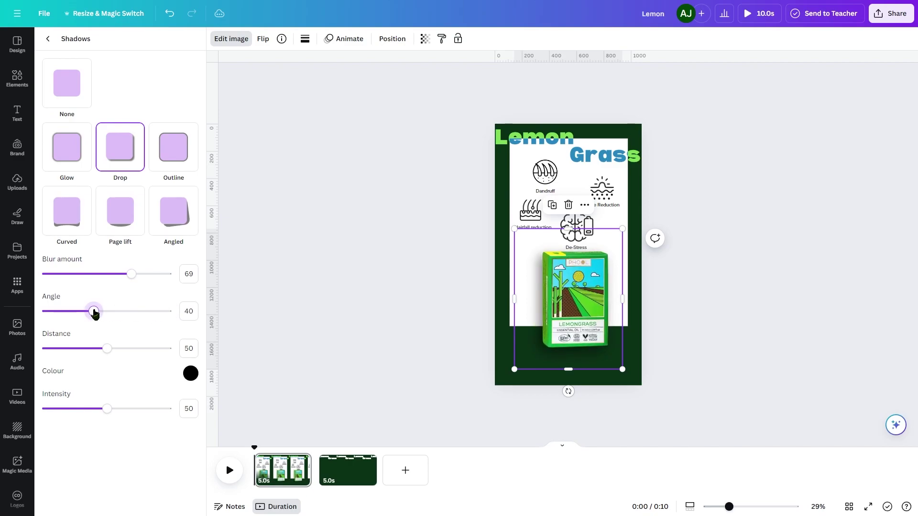
left_click_drag(121, 277, 142, 274)
left_click_drag(107, 348, 125, 349)
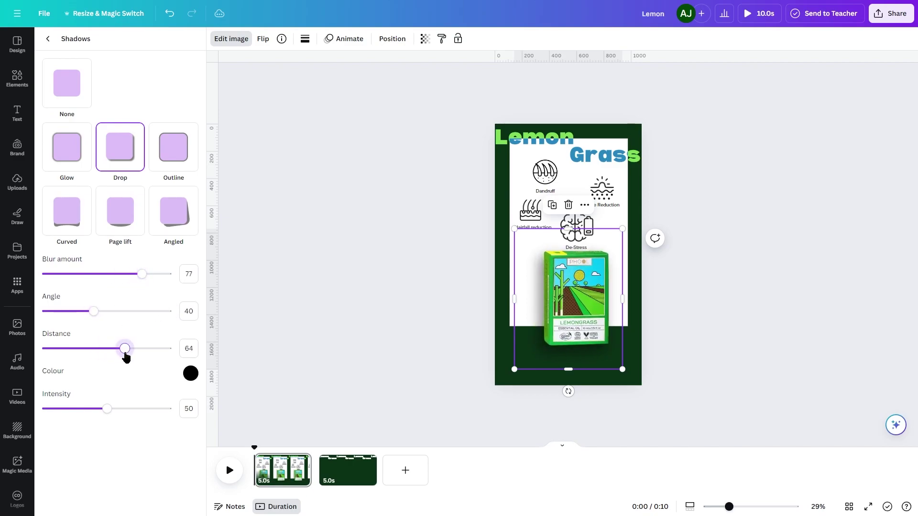
left_click_drag(109, 408, 120, 407)
Shift the shadowed product box down and left and enlarge it so it overlaps the white rectangle's lower edge
mouse_move(585, 322)
left_mouse_down()
mouse_move(567, 330)
mouse_move(575, 332)
left_mouse_up()
left_click_drag(613, 380, 622, 392)
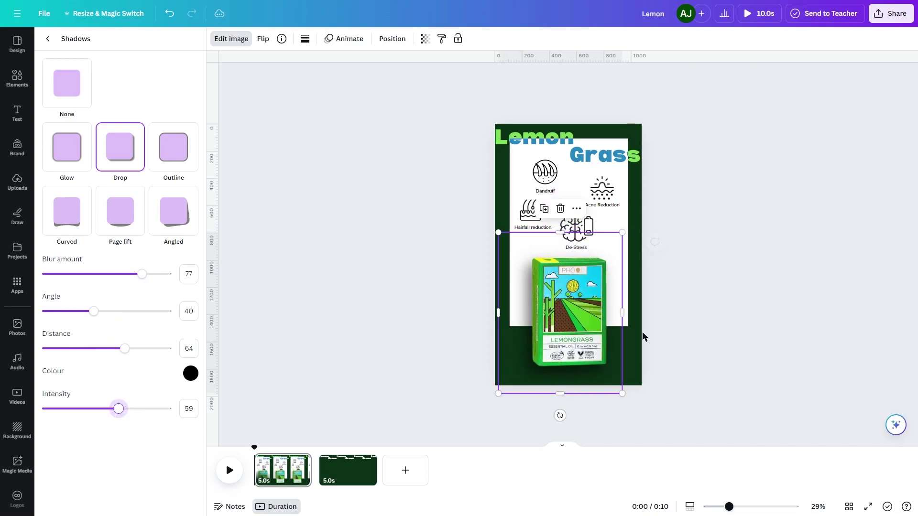
left_click(754, 335)
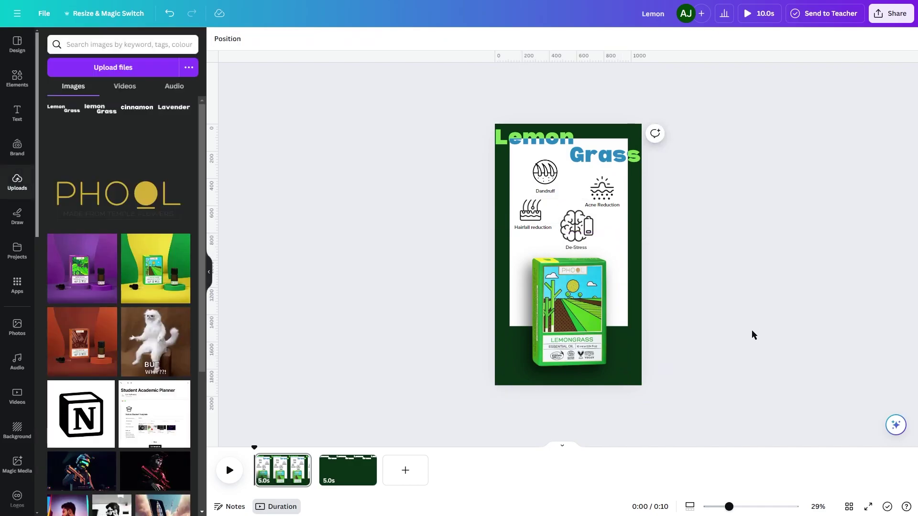
Search the graphics for "lemon grass" and place the stalks-with-slices image over the page's lower-right corner, beside the product box
left_click(16, 76)
left_click(128, 45)
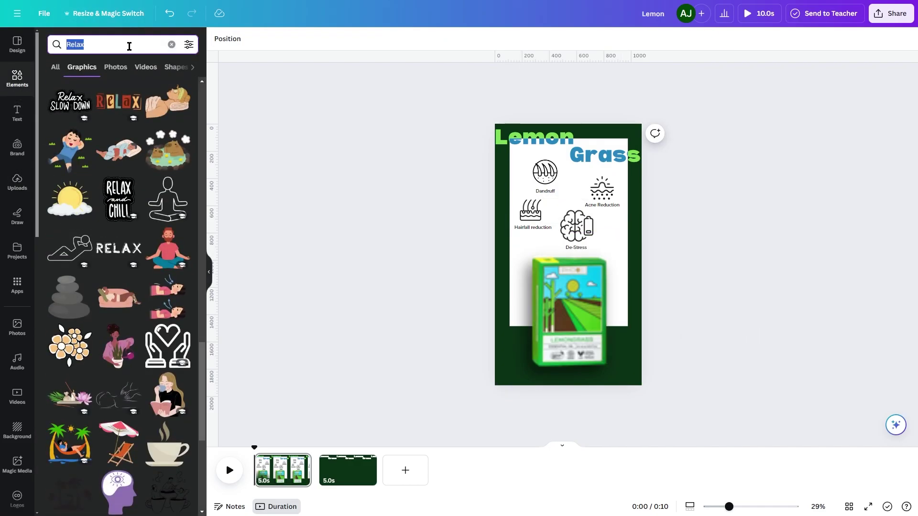
type("lemon grass")
key("Return")
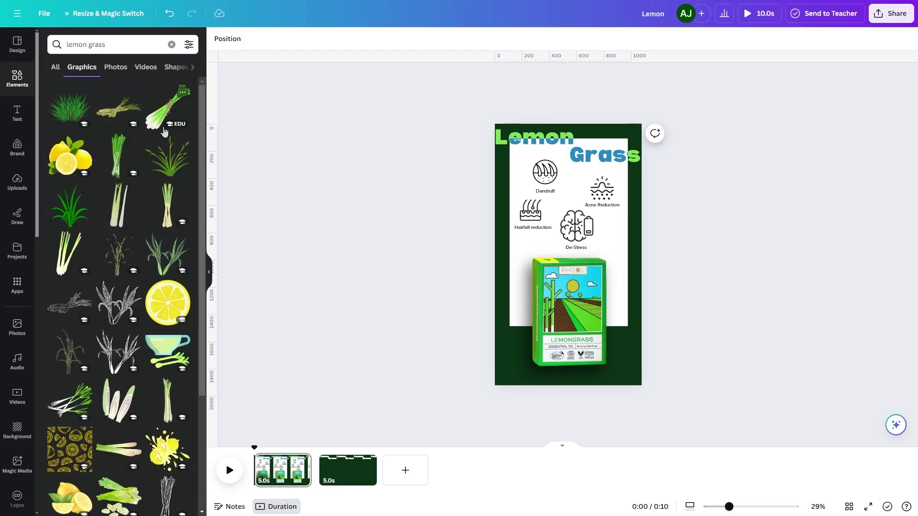
scroll(164, 131, "down", 3)
left_click(119, 354)
left_click_drag(581, 297, 600, 382)
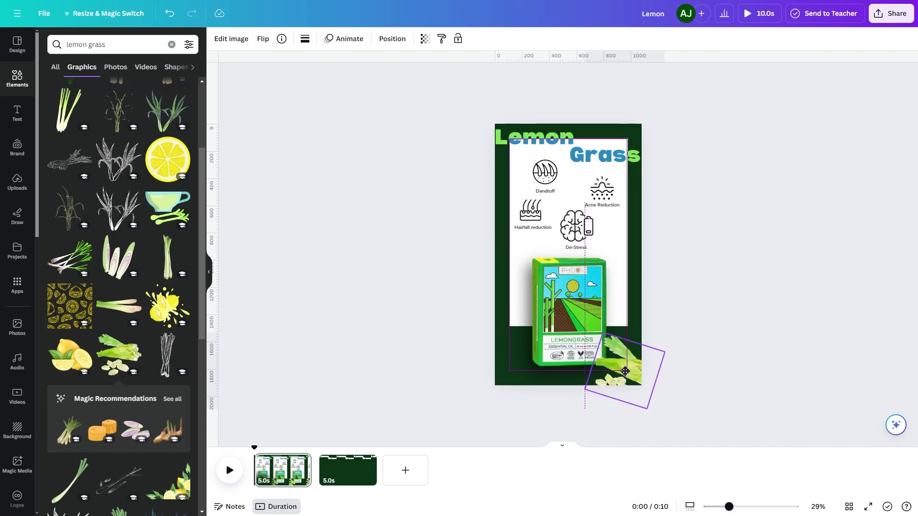
left_click_drag(626, 372, 620, 364)
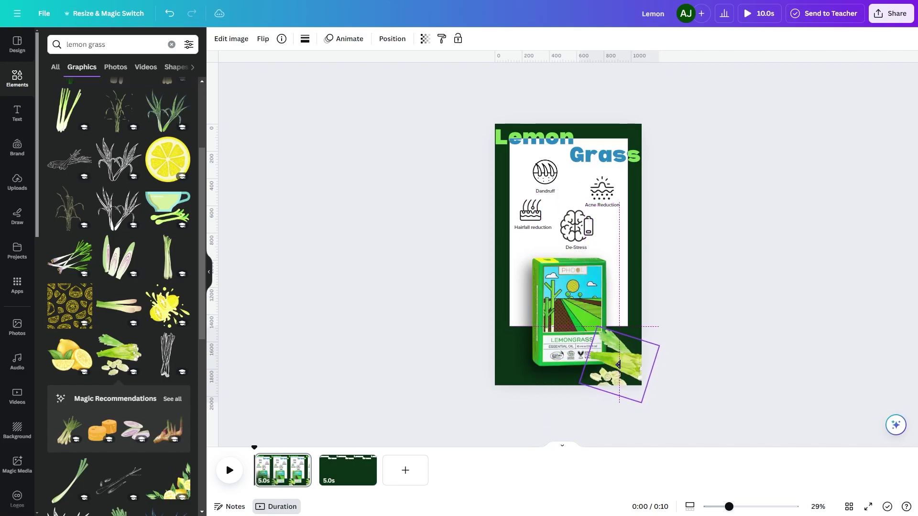
Flip the lemongrass stalks image horizontally and rotate it so the stalks lean up beside the product box
left_click(263, 39)
left_click(287, 64)
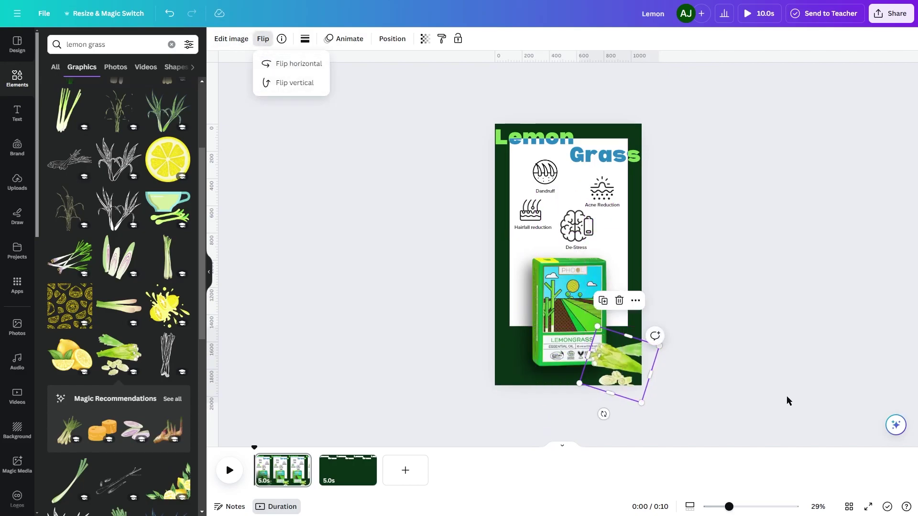
left_click_drag(604, 414, 637, 407)
left_click(407, 302)
Search the graphics for "steam" and try a curling wisp behind the design, rotated about 45° and enlarged beyond the page
double_click(118, 50)
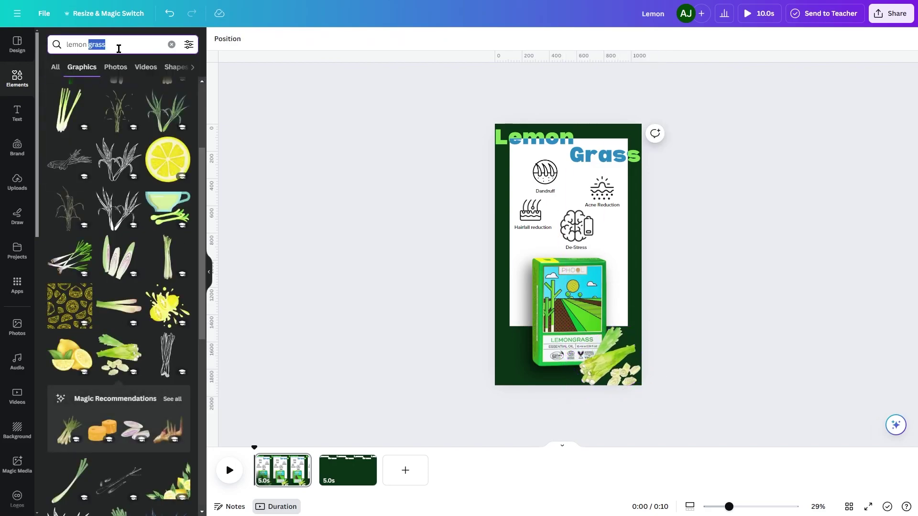
type("steam")
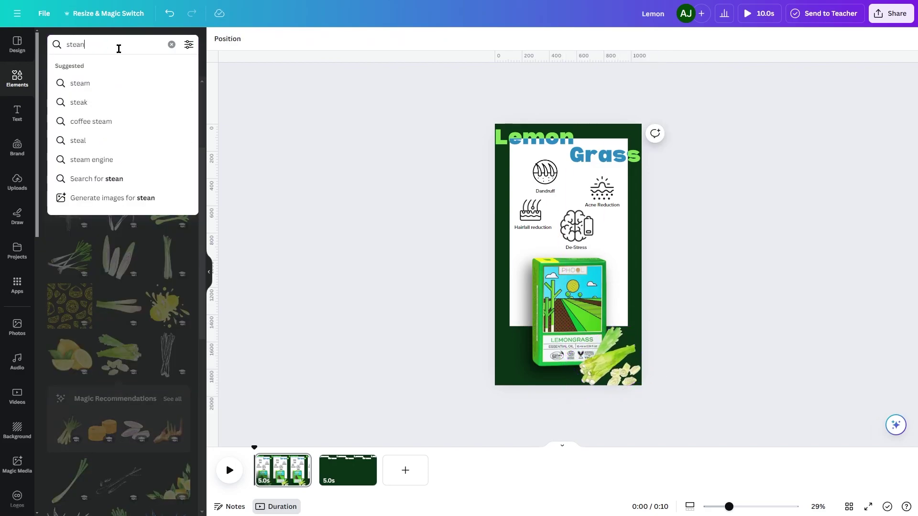
key("Return")
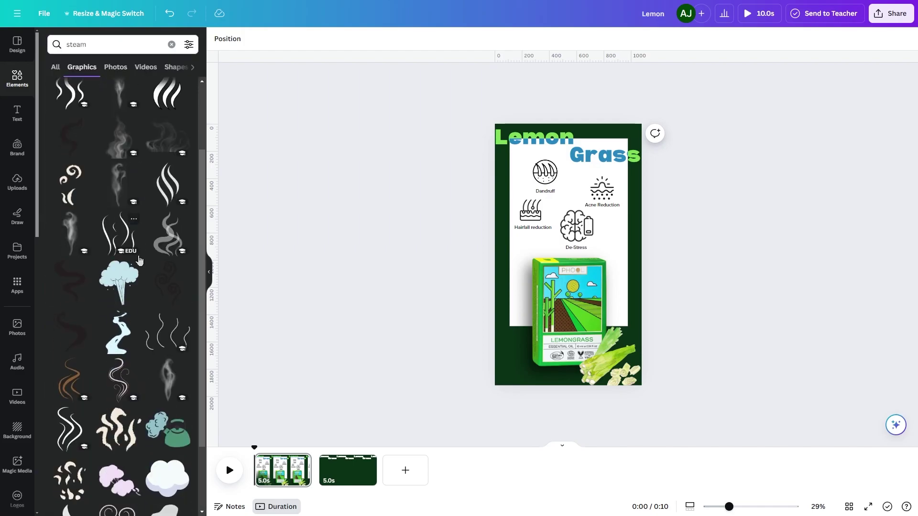
left_click(169, 145)
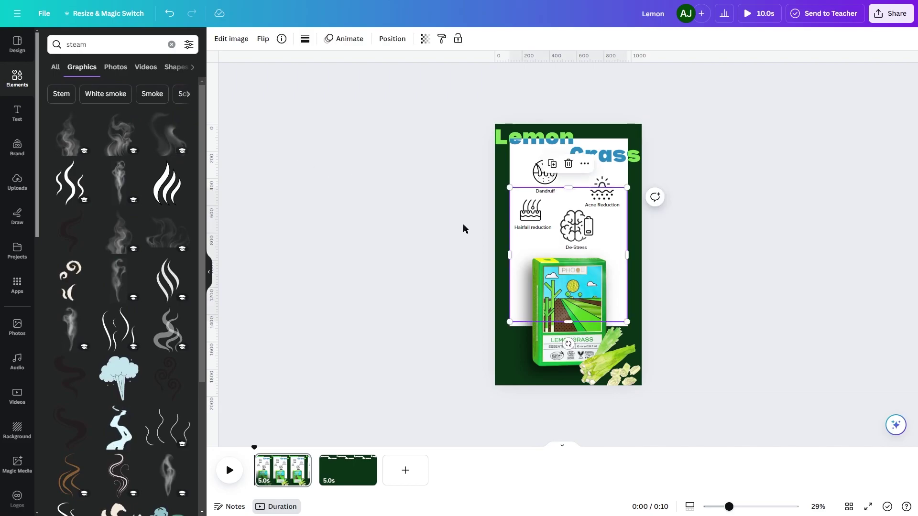
left_click_drag(568, 344, 486, 336)
left_click_drag(559, 284, 515, 326)
left_click_drag(531, 207, 542, 70)
mouse_move(572, 220)
left_mouse_down()
mouse_move(598, 211)
mouse_move(573, 227)
left_mouse_up()
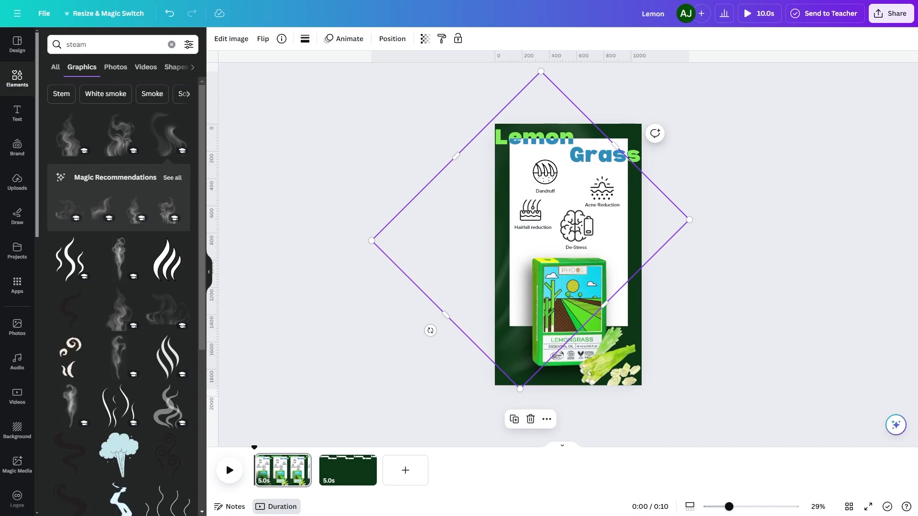
Search the graphics for "smoke"
double_click(132, 42)
type("smoke")
key("Return")
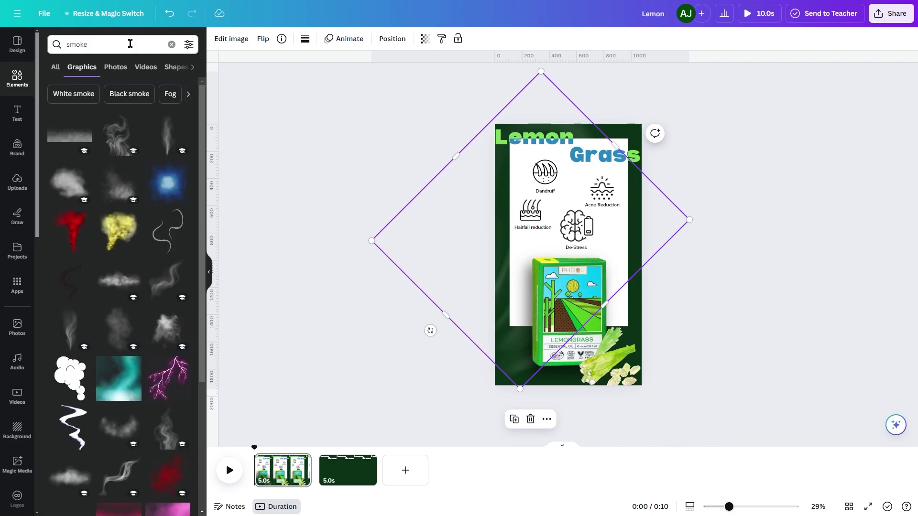
Delete the rotated steam wisp from the page background
key("Delete")
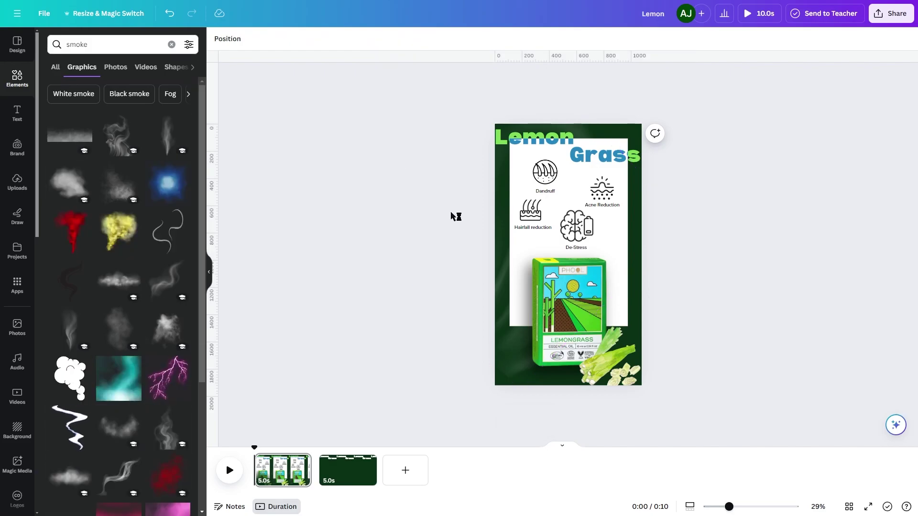
key("ctrl+z")
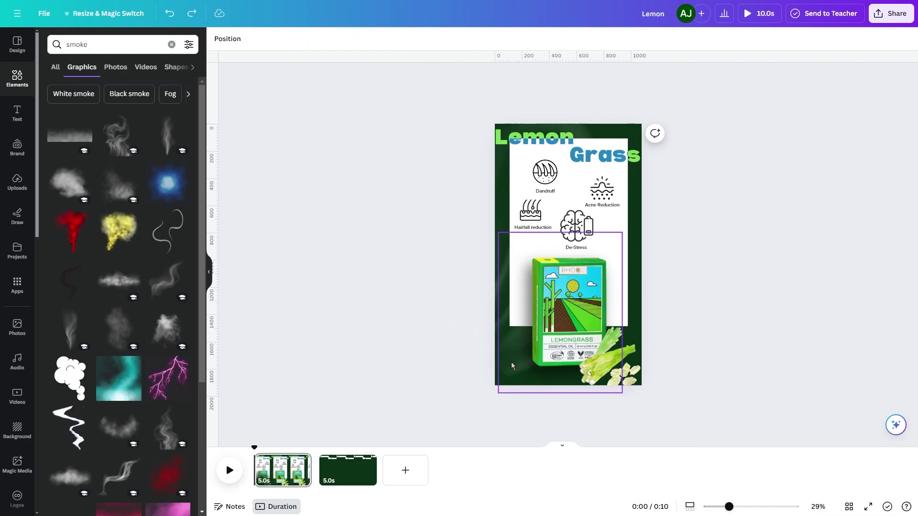
left_click(497, 354)
left_click(497, 354)
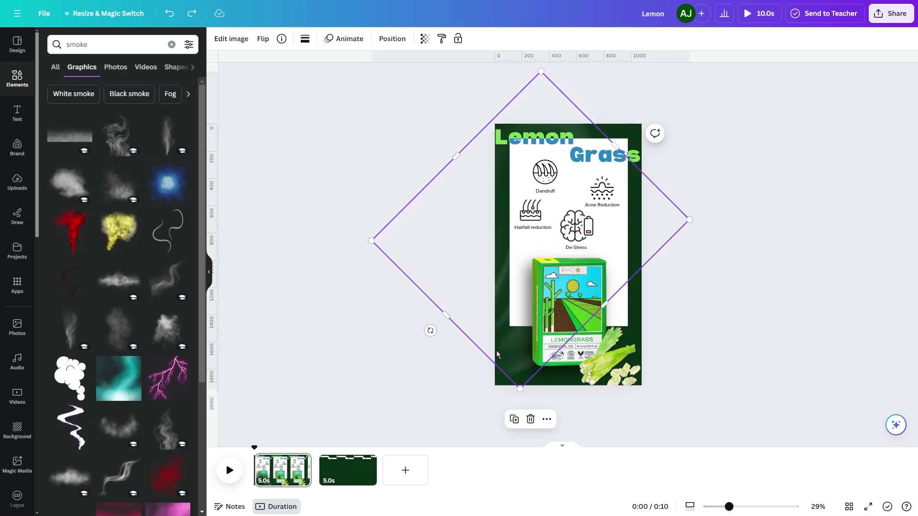
key("Delete")
left_click(85, 315)
left_click(239, 336)
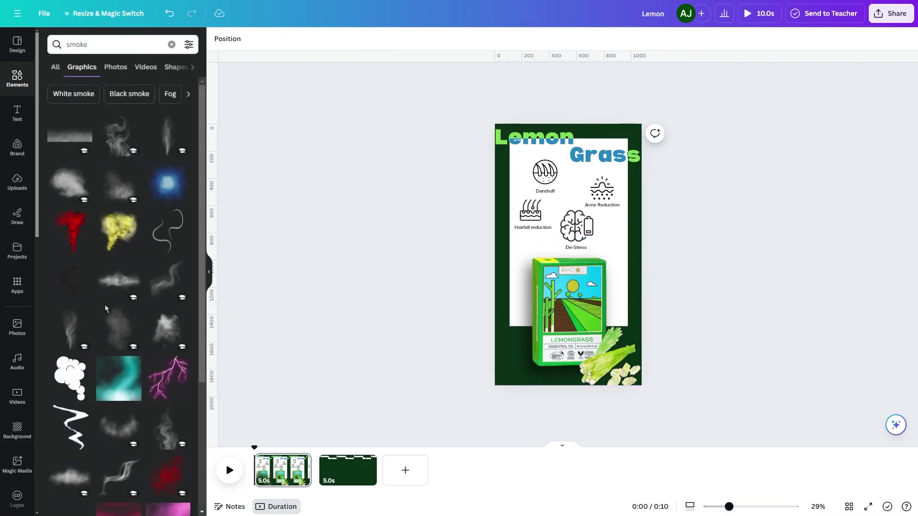
Add a curling smoke wisp enlarged beyond the page edges and tint it with the Amber duotone effect
left_click(155, 283)
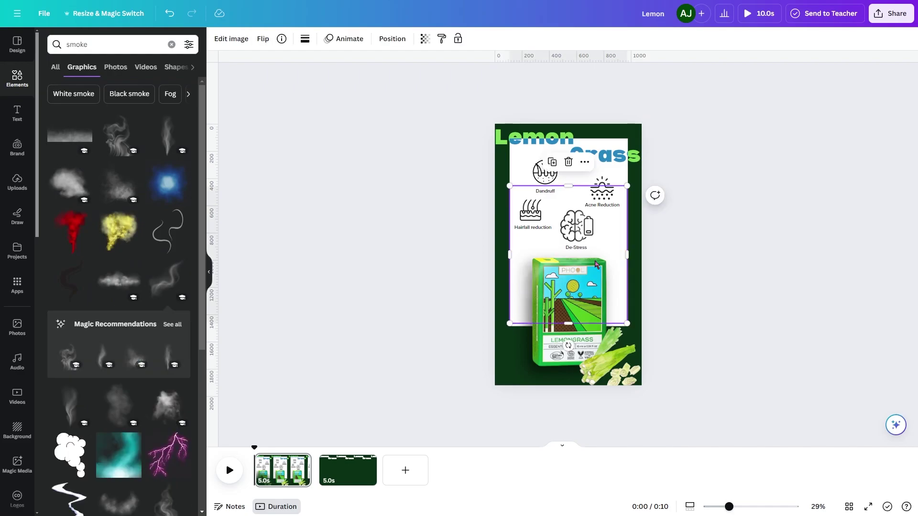
left_click_drag(627, 185, 738, 119)
left_click(231, 40)
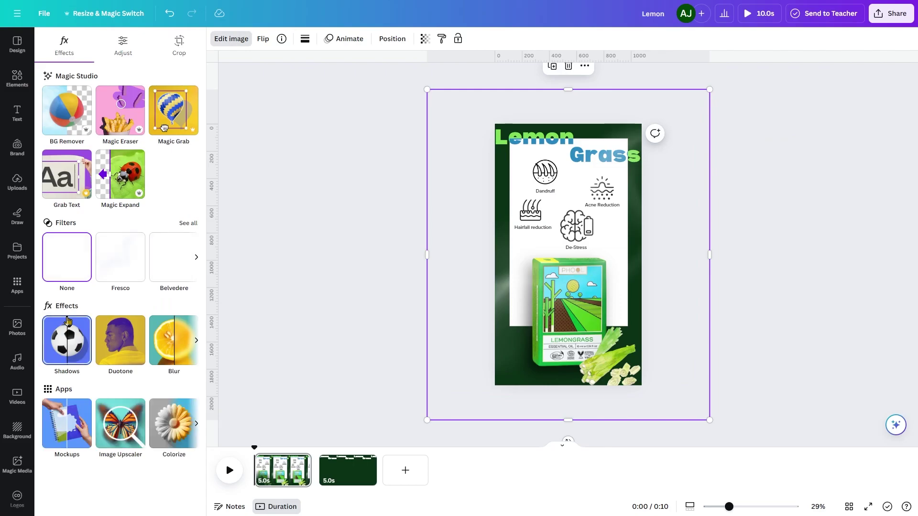
left_click(120, 341)
left_click(174, 272)
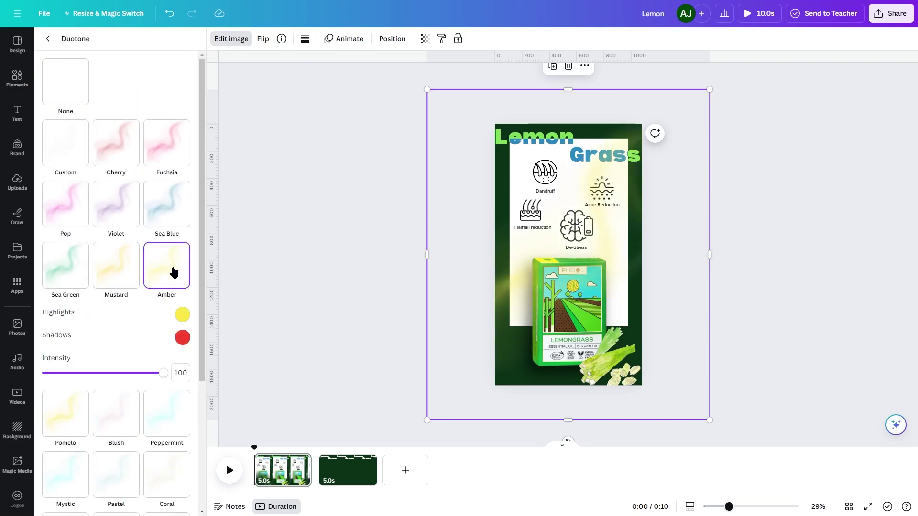
Send the amber smoke behind the other elements, then enlarge it to about 2386 × 2790 px and shift it down and left
left_click(468, 287)
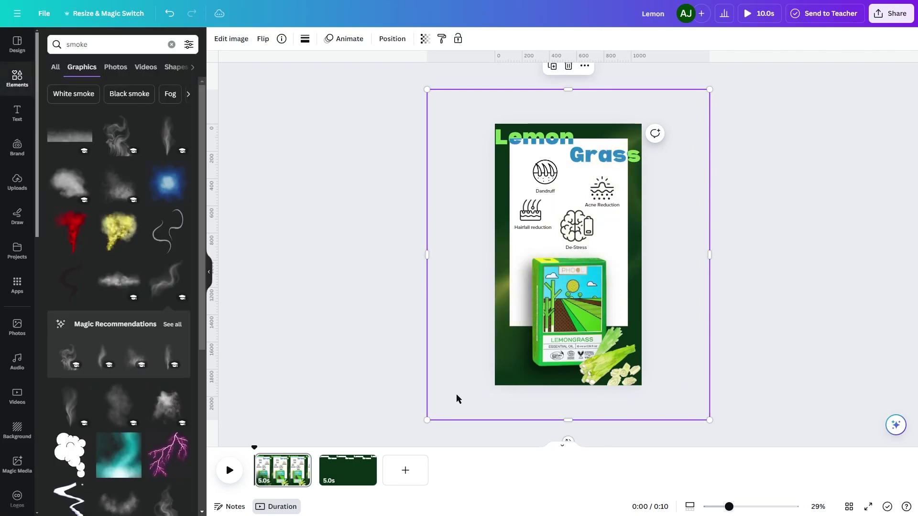
left_click_drag(419, 421, 376, 467)
left_click_drag(483, 352, 476, 363)
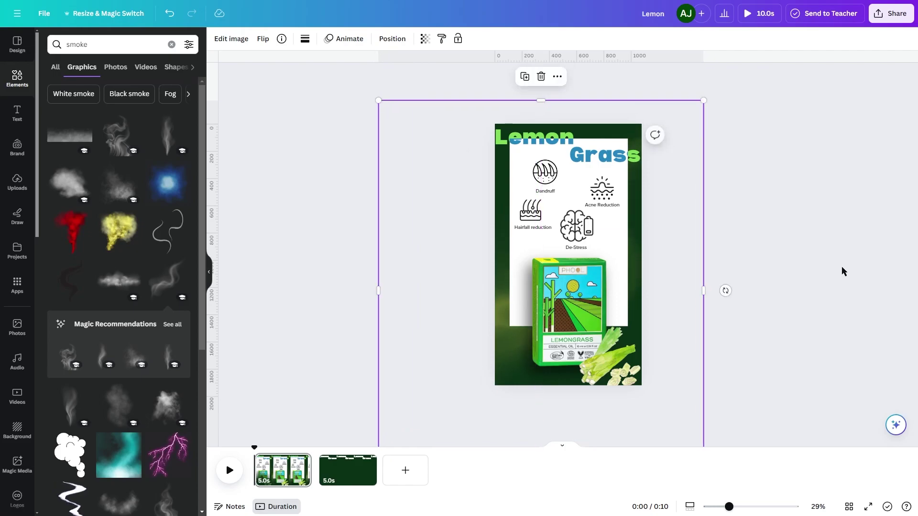
left_click(786, 249)
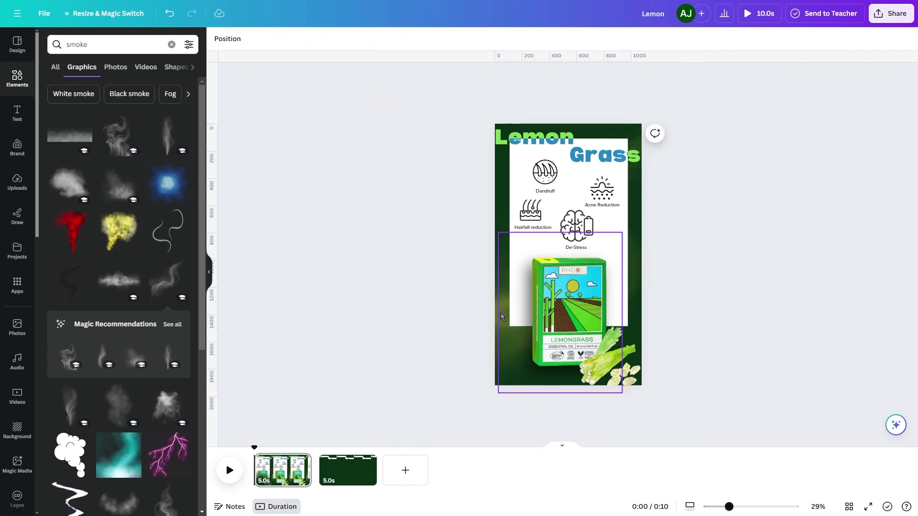
Examine the layer order of the page, including where the amber smoke sits in the stack
left_click(502, 330)
left_click(392, 39)
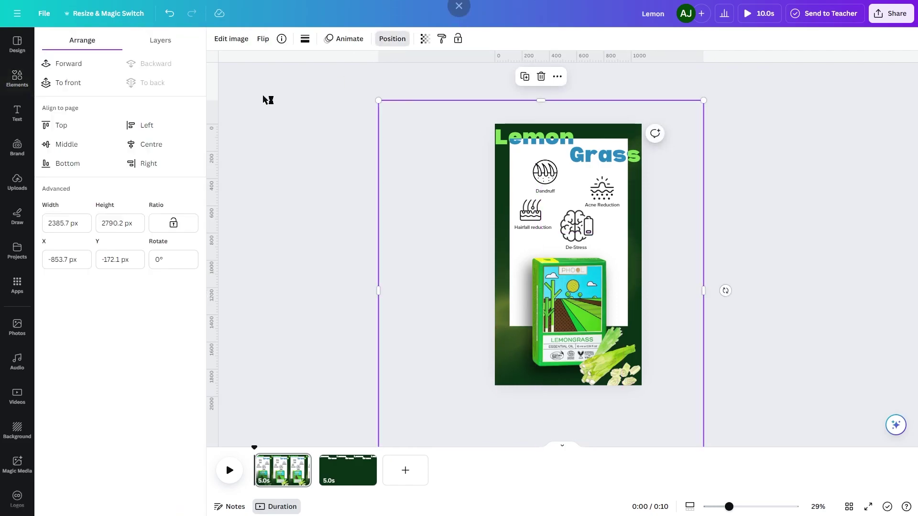
left_click(166, 42)
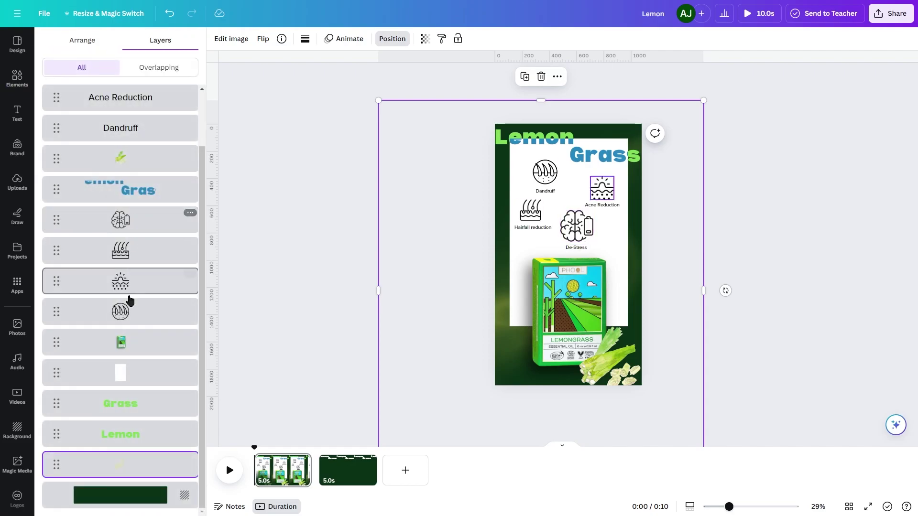
left_click(843, 287)
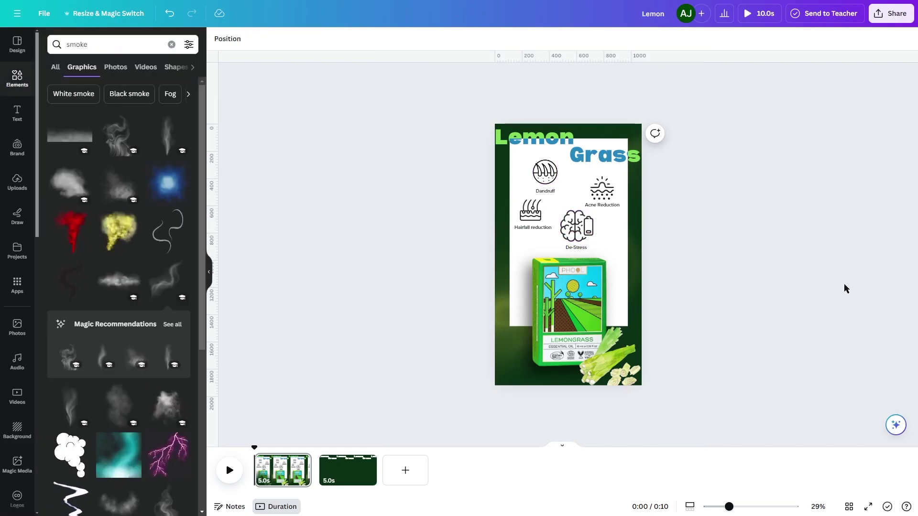
Replace the second page holding only the white title with a blank dark green page placed before the product page
left_click(334, 470)
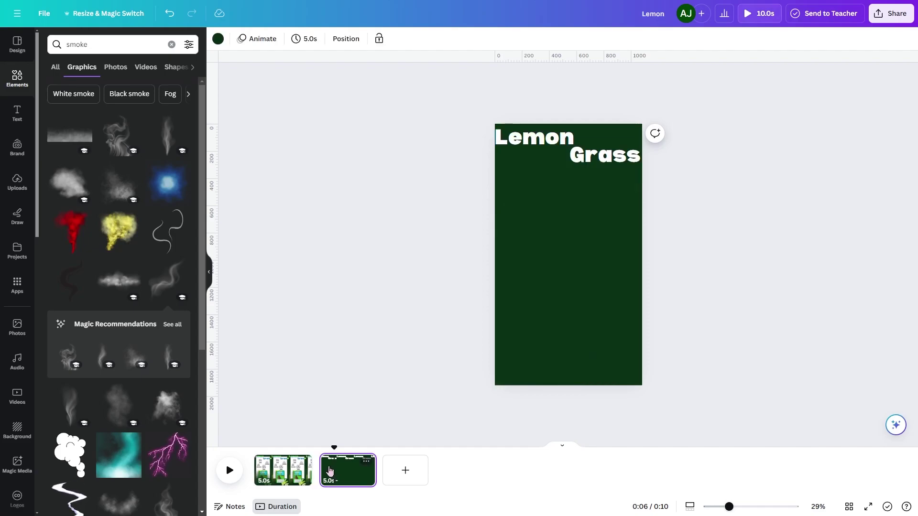
key("Delete")
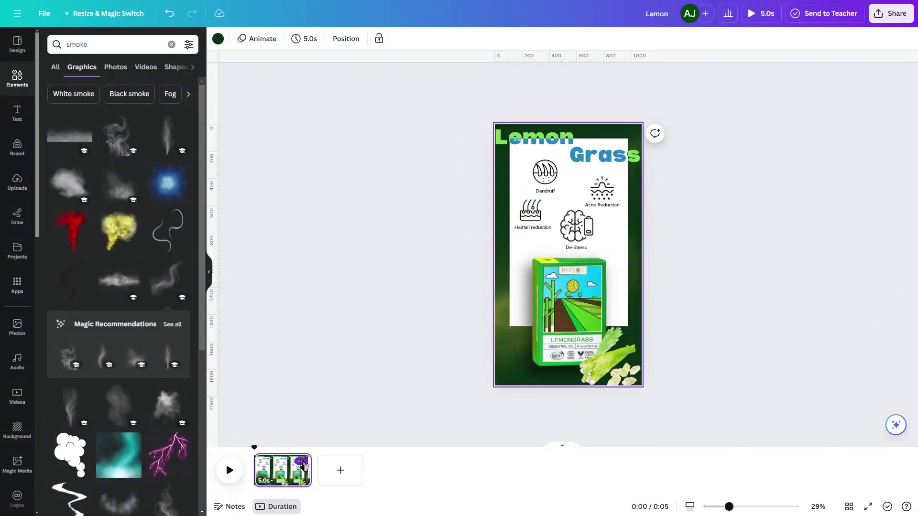
left_click(338, 470)
mouse_move(345, 475)
left_mouse_down()
mouse_move(330, 472)
mouse_move(338, 472)
left_mouse_up()
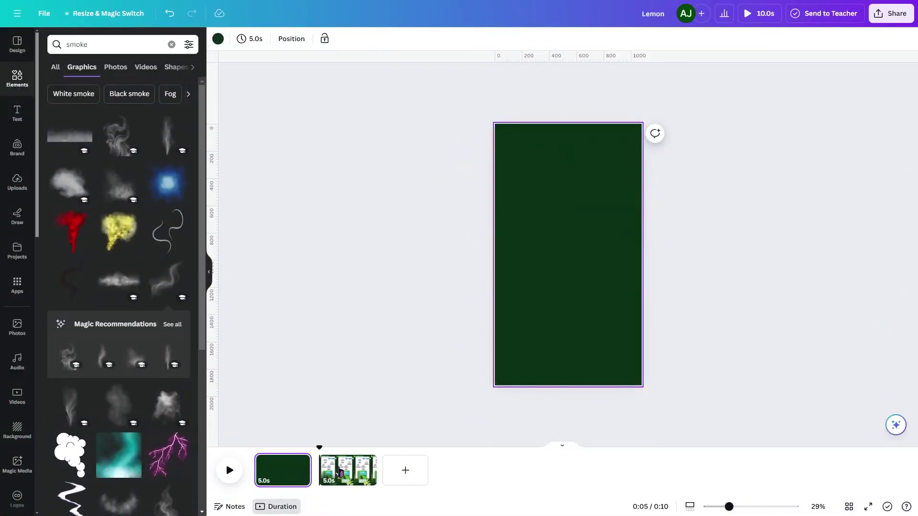
Duplicate the finished product page
left_click(338, 471)
key("ctrl+d")
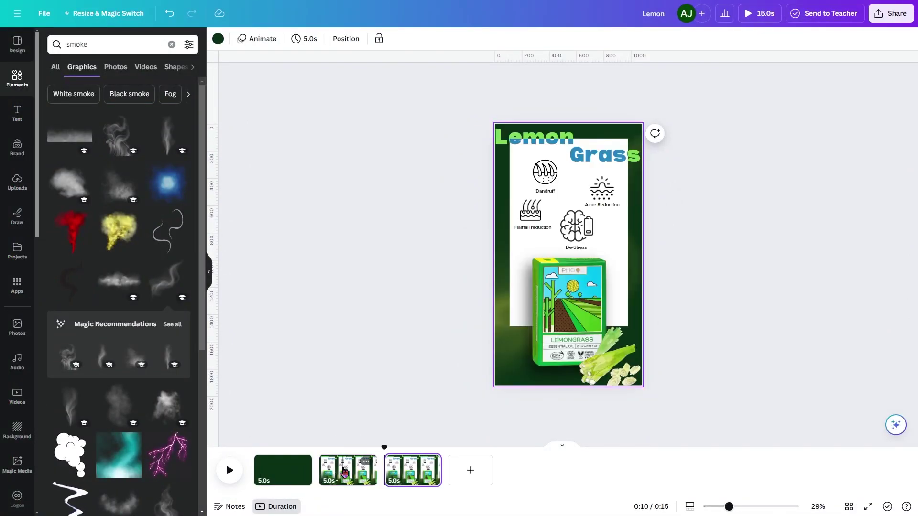
Move the two-word Lemon Grass title off the left edge of the second page
left_click(344, 473)
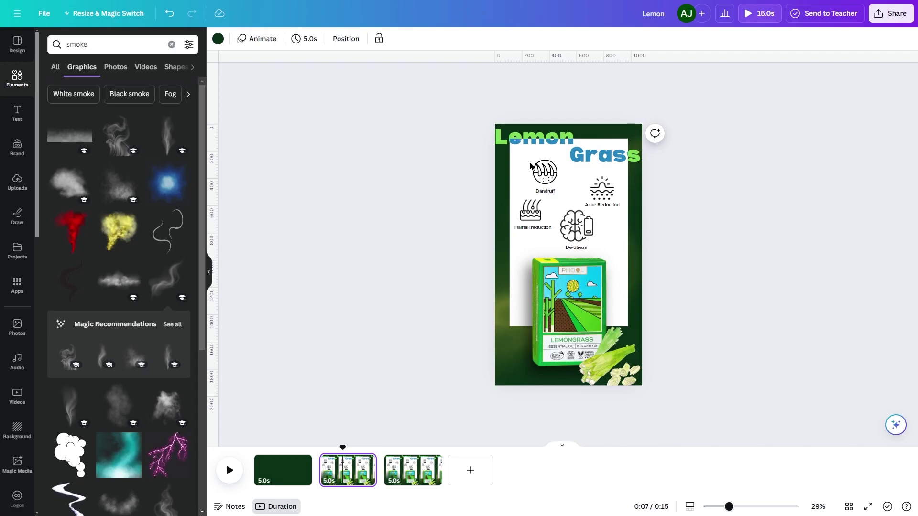
left_click(505, 133)
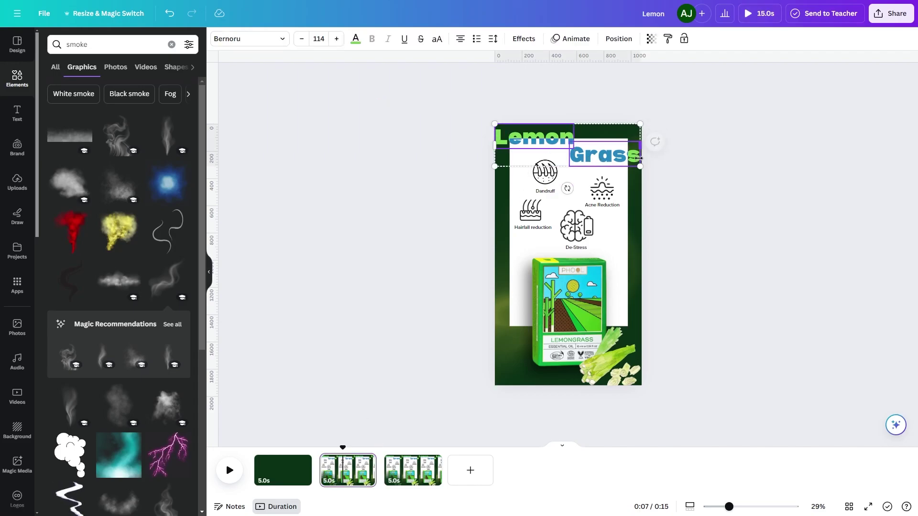
left_click(599, 157, "shift")
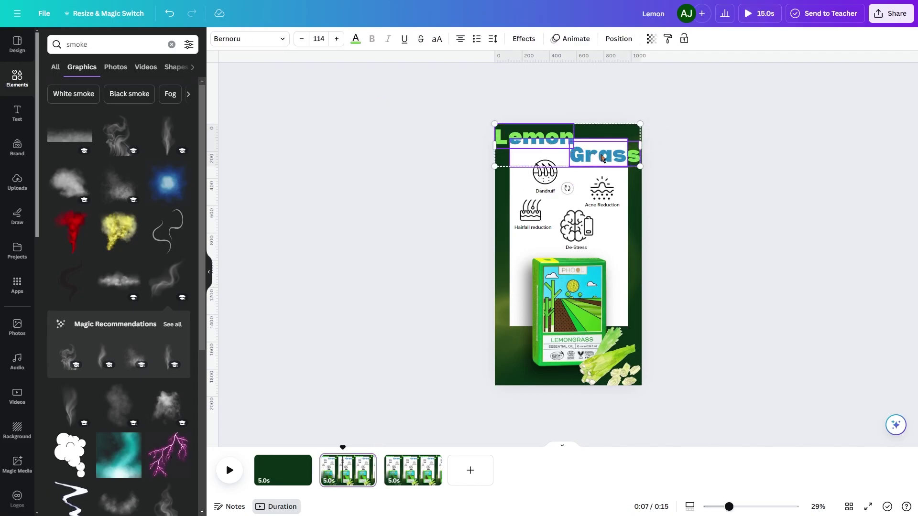
left_click_drag(605, 161, 437, 152)
key("ctrl+z")
left_click(592, 159, "shift")
left_click(700, 180)
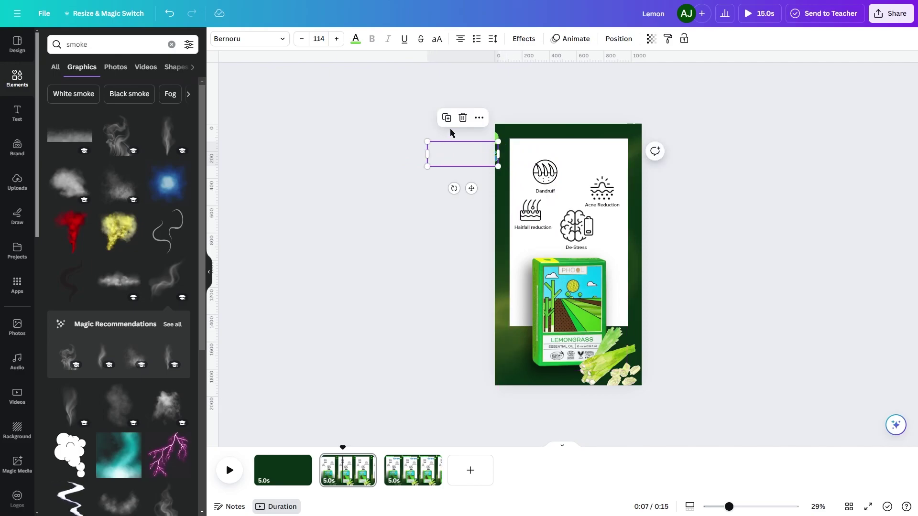
Move the white rectangle above the second page and shift the four benefit icons off its left edge
left_click(592, 161)
left_click_drag(592, 160, 608, 93)
left_click(549, 175)
left_click_drag(572, 224, 482, 310)
left_click_drag(531, 210, 497, 292)
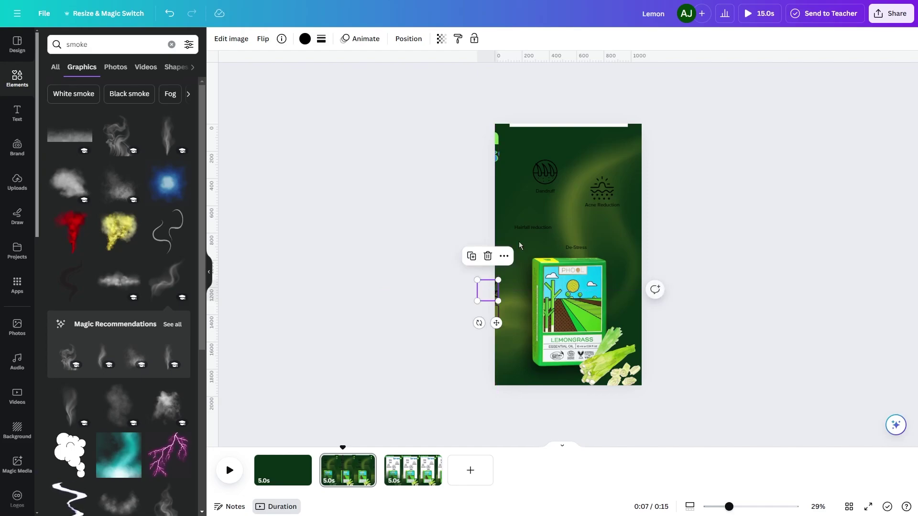
left_click_drag(545, 173, 485, 243)
Move the four benefit labels up together on the second page and set their transparency to 0
left_click(547, 192)
left_click(538, 228, "shift")
left_click(583, 248, "shift")
left_click(607, 206, "shift")
left_click_drag(592, 224, 590, 171)
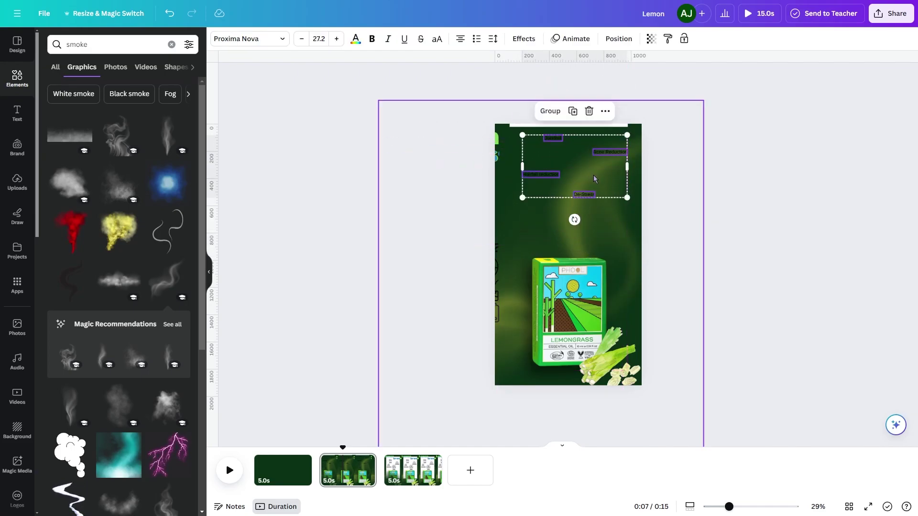
left_click(652, 39)
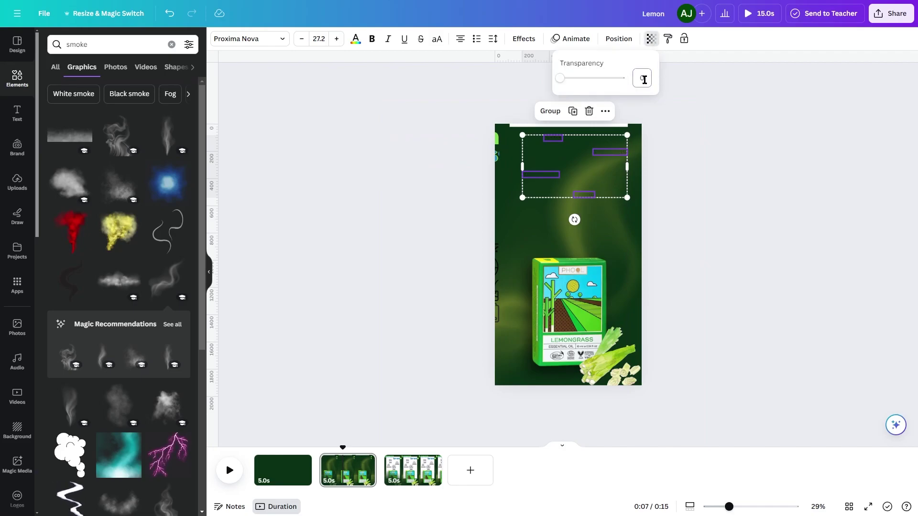
Move the product box off the page's lower left, the lemongrass off its lower right, and the amber smoke below it
left_click(615, 308)
left_click_drag(567, 423, 606, 310)
left_click_drag(598, 312, 459, 418)
left_click_drag(620, 363, 673, 386)
left_click(785, 338)
left_click(572, 261)
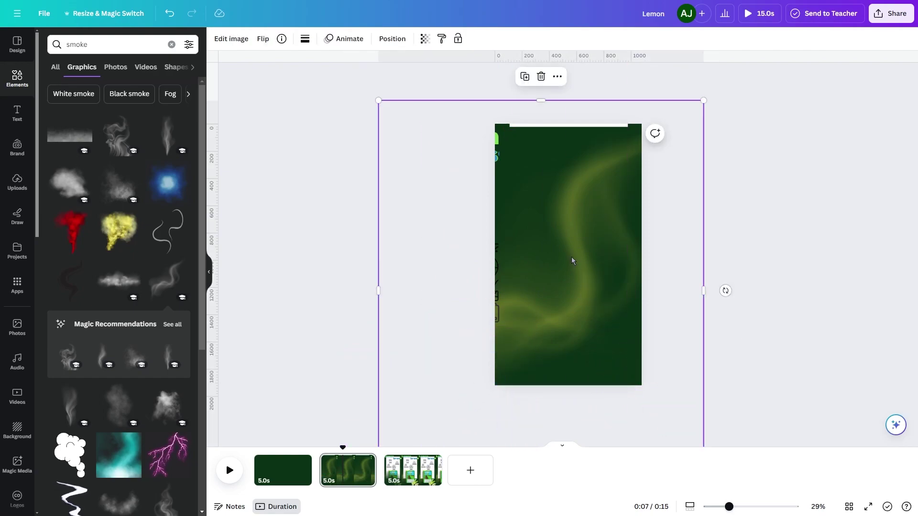
left_click_drag(569, 259, 581, 378)
left_click(690, 312)
Set the transparency of the title and white rectangle on the second page to 0
left_click_drag(415, 65, 660, 410)
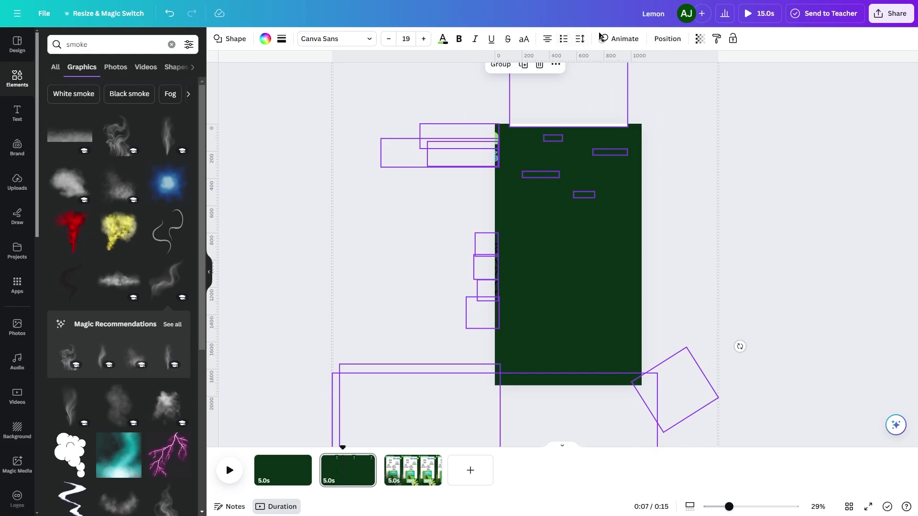
left_click(699, 39)
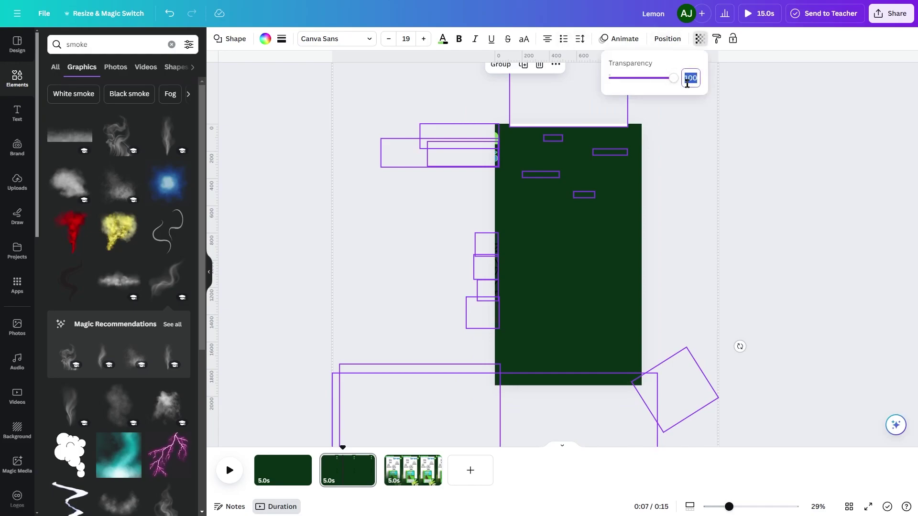
left_click(317, 142)
left_click(491, 102)
left_click_drag(485, 97, 636, 65)
left_click(699, 39)
type("0")
left_click(737, 224)
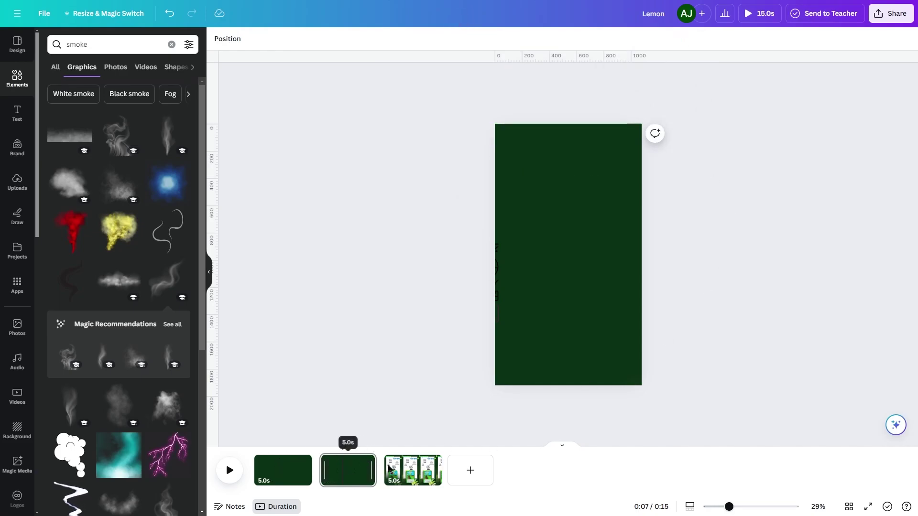
Duplicate the finished product page and move the copy's Lemon Grass title off its right edge
left_click(433, 477)
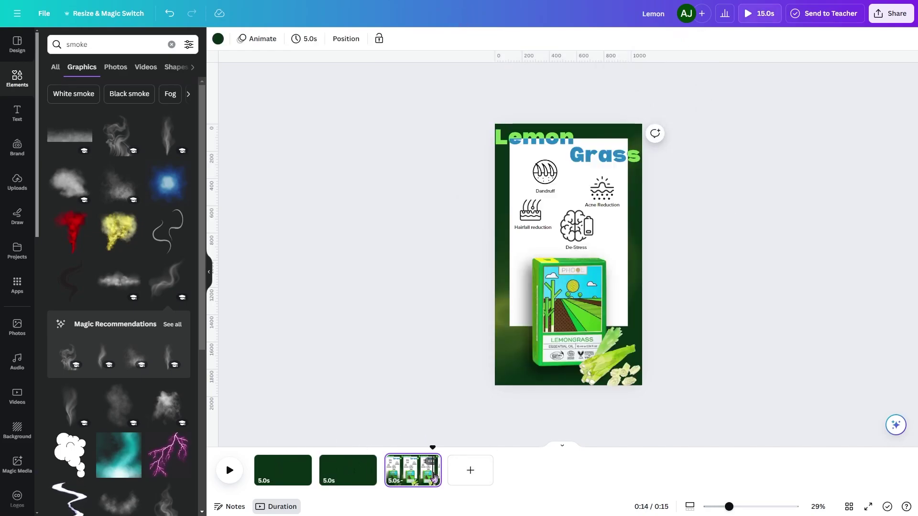
key("ctrl+d")
left_click(543, 140)
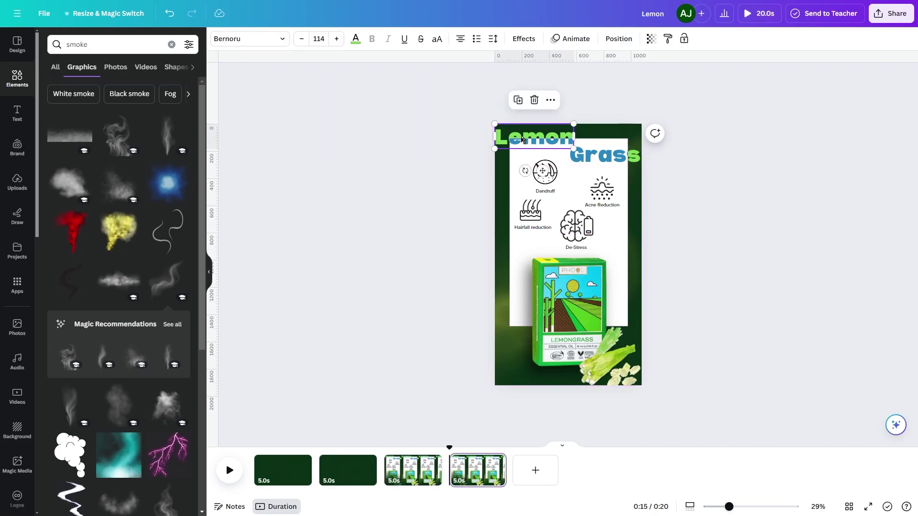
left_click(633, 157, "shift")
left_click_drag(511, 158, 546, 158)
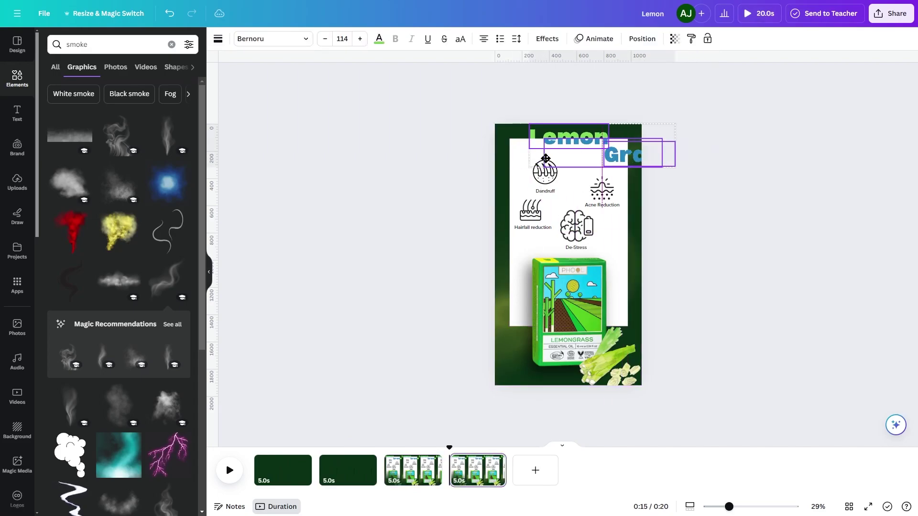
left_click(696, 184)
left_click_drag(596, 136, 702, 131)
On the fourth page, move the lemongrass off the lower left, the white rectangle below the page, and the product box off the lower right
left_click_drag(602, 152, 468, 370)
left_click(630, 161)
left_click(603, 151)
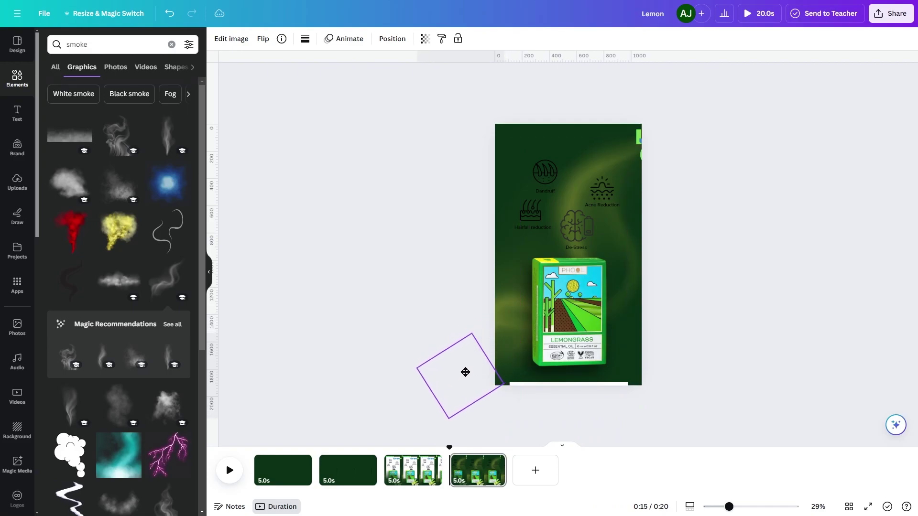
left_click(574, 301)
left_click_drag(560, 415, 455, 312)
left_click_drag(537, 300, 690, 424)
Move the four benefit icons off the right edge of the fourth page and make them fully transparent
left_click_drag(582, 228, 656, 311)
left_click_drag(602, 189, 646, 288)
left_click_drag(549, 170, 657, 266)
left_click_drag(537, 218, 628, 323)
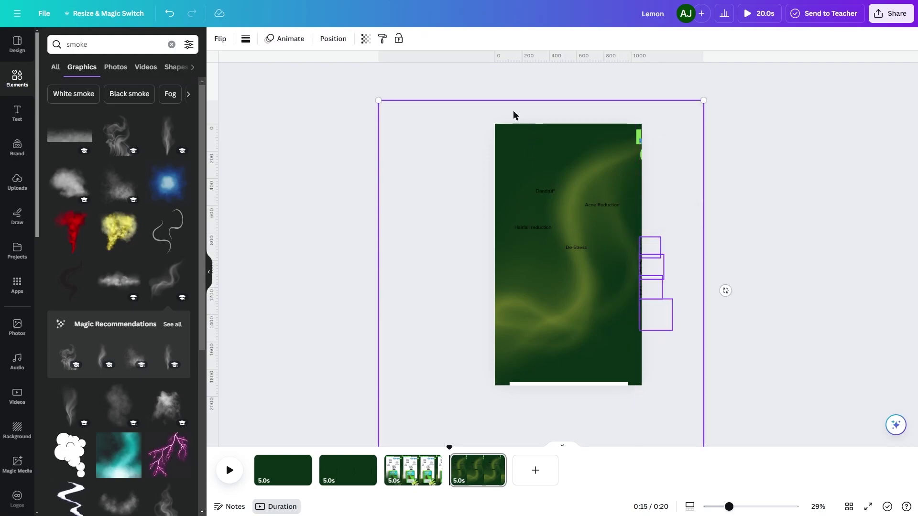
left_click(365, 39)
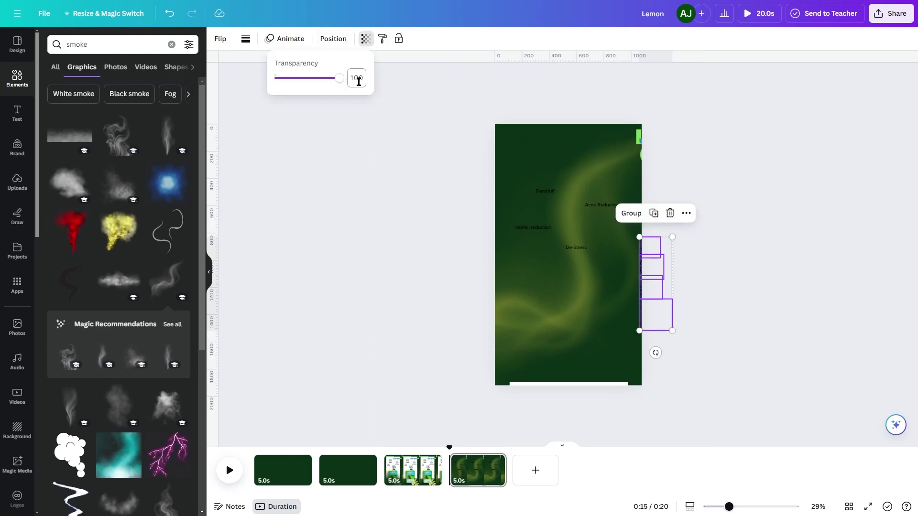
left_click(515, 210)
Move the amber smoke off the fourth page and set the transparency of the four benefit labels to 0
left_click_drag(563, 301, 602, 51)
left_click_drag(565, 162, 578, 87)
left_click(545, 191)
left_click(601, 204, "shift")
left_click(576, 248, "shift")
left_click(533, 228, "shift")
left_click(653, 39)
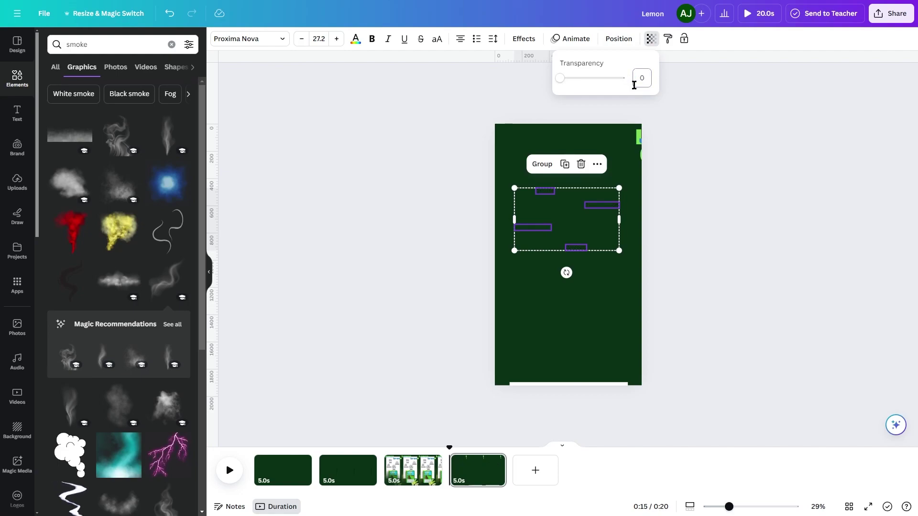
Make the title and the white rectangle at the edges of the fourth page fully transparent
left_click_drag(650, 116, 641, 168)
left_click(572, 118)
left_click_drag(681, 200, 628, 146)
left_click(674, 38)
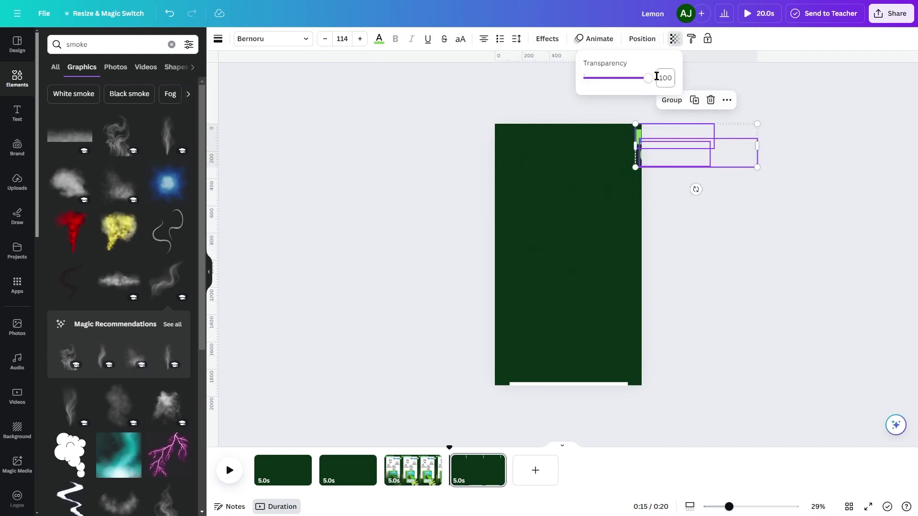
left_click(521, 384)
left_click(520, 384)
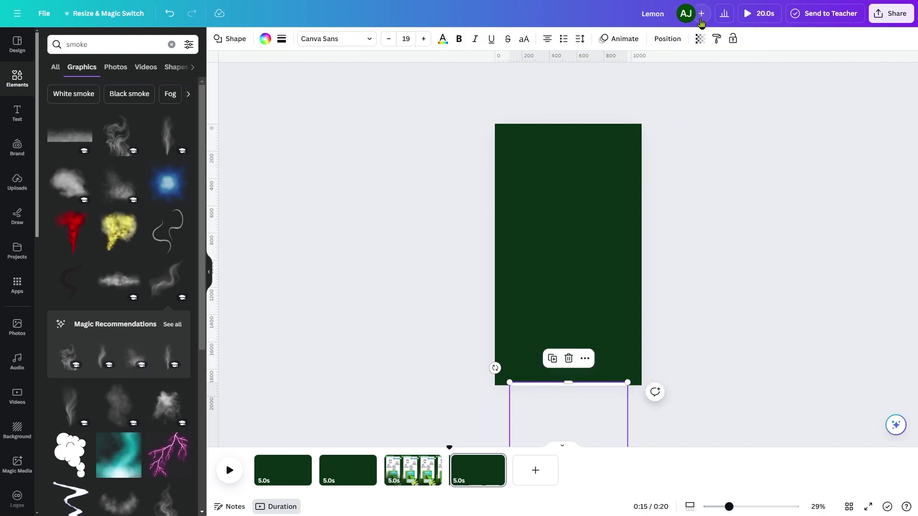
left_click(699, 38)
left_click(695, 176)
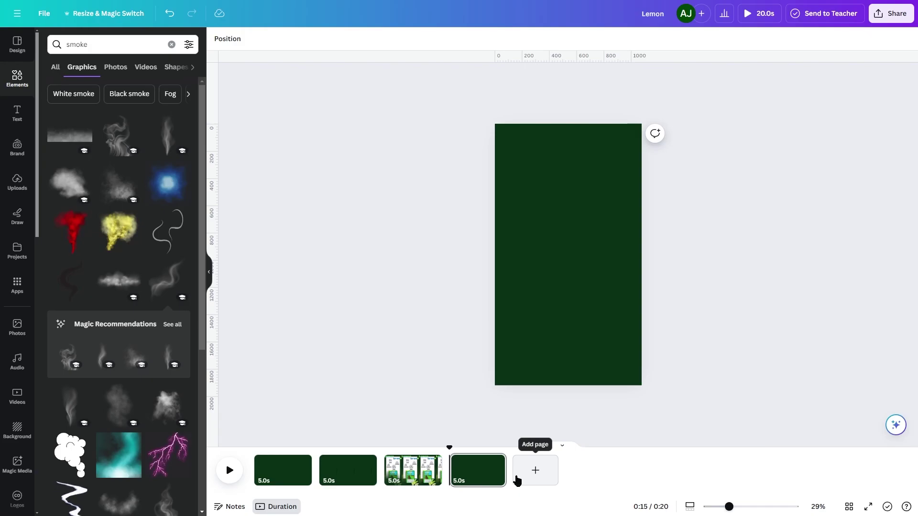
Add a fifth page at the end and set its background to the yellow from the product photo colours
left_click(515, 478)
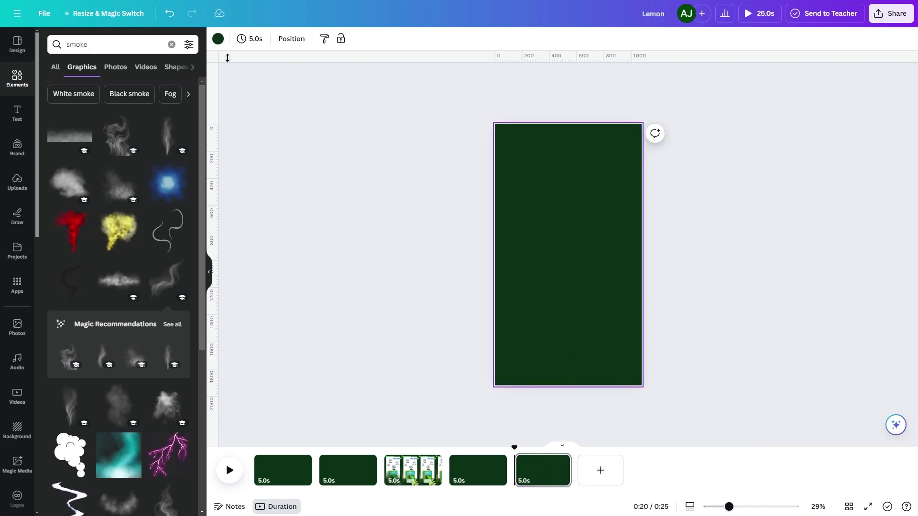
left_click(220, 45)
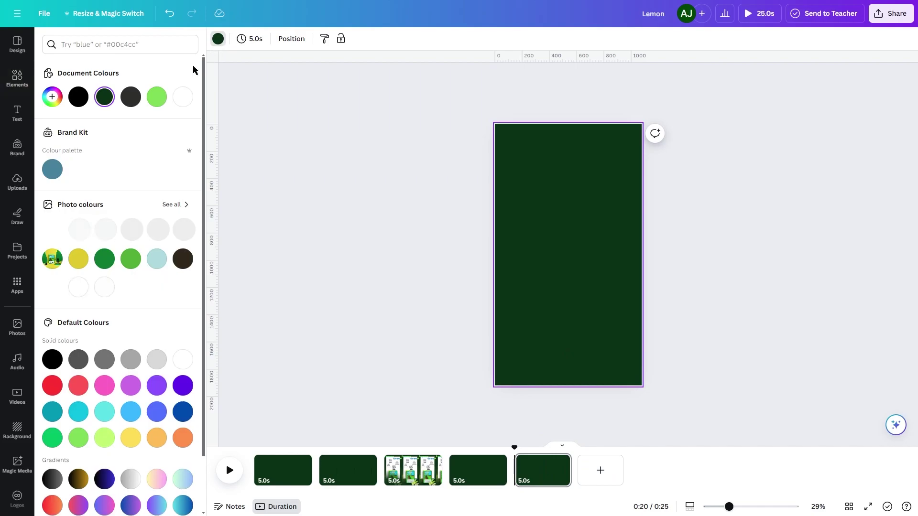
left_click(79, 259)
left_click(378, 397)
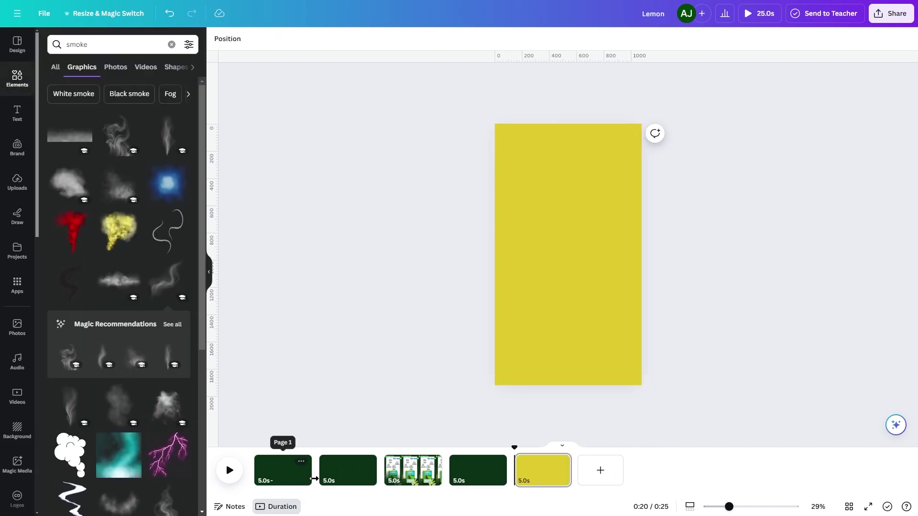
Add Match & Move transitions between pages 2 and 3 and between pages 3 and 4
left_click(316, 473)
left_click(70, 218)
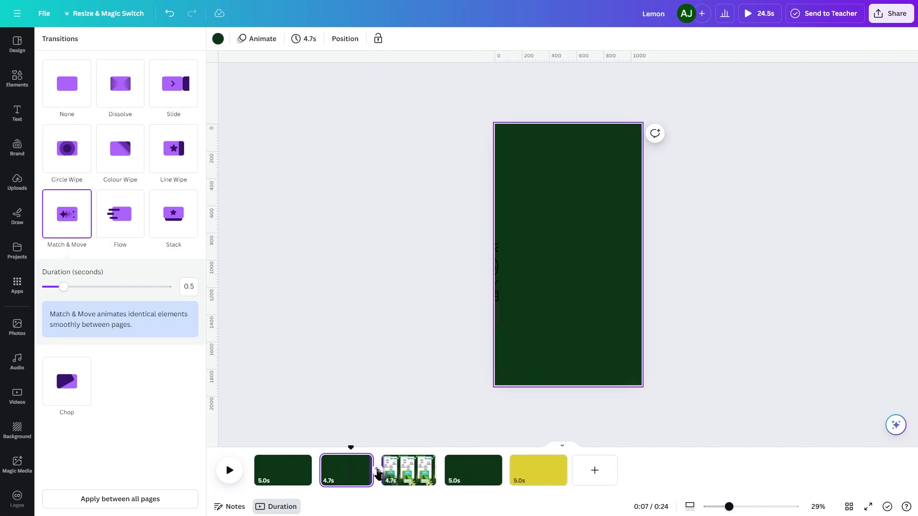
left_click(439, 478)
left_click(82, 231)
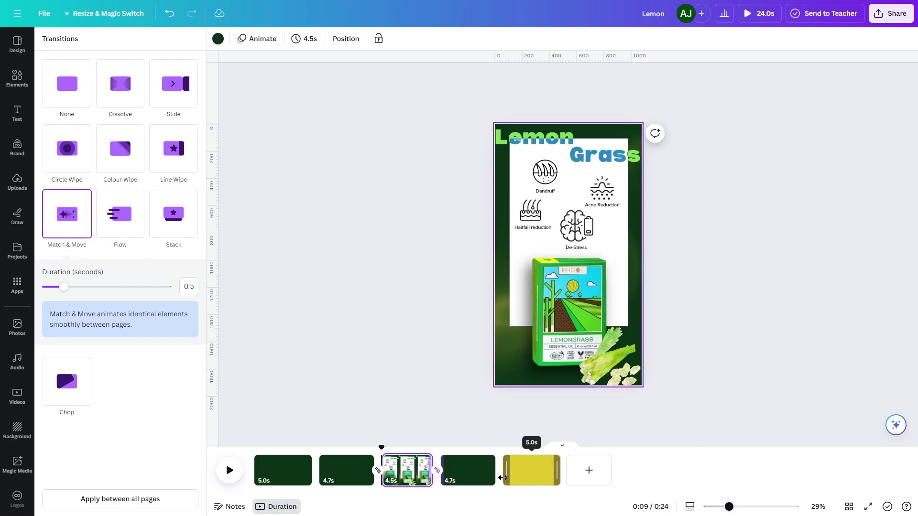
Add a Line Wipe transition between the fourth page and the yellow page, and return to the second page
left_click(501, 474)
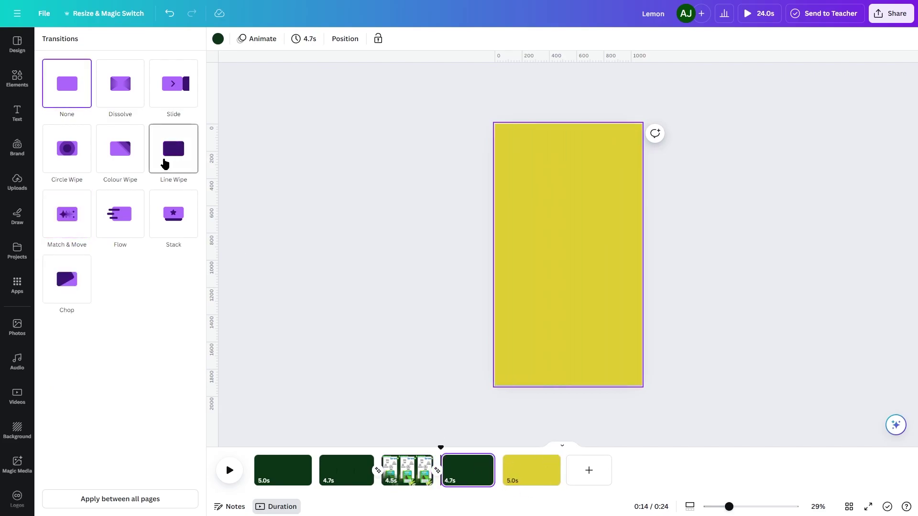
left_click(165, 164)
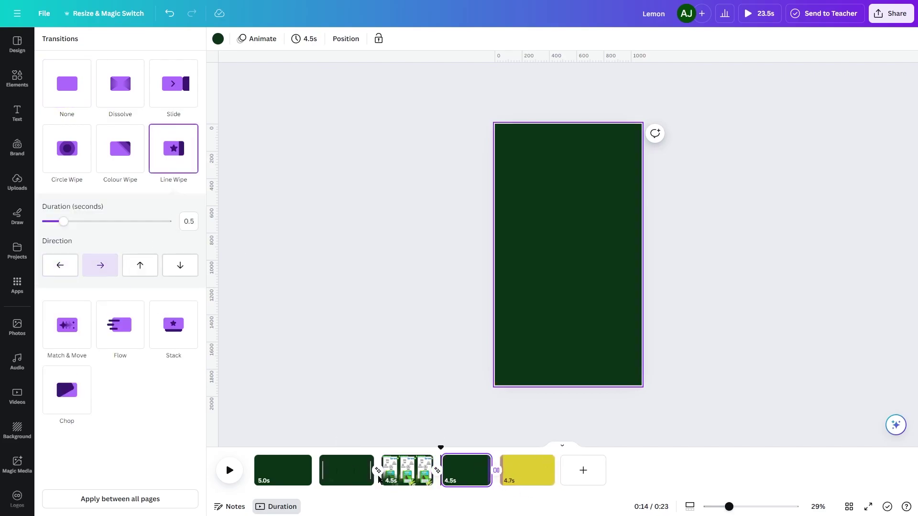
left_click(348, 487)
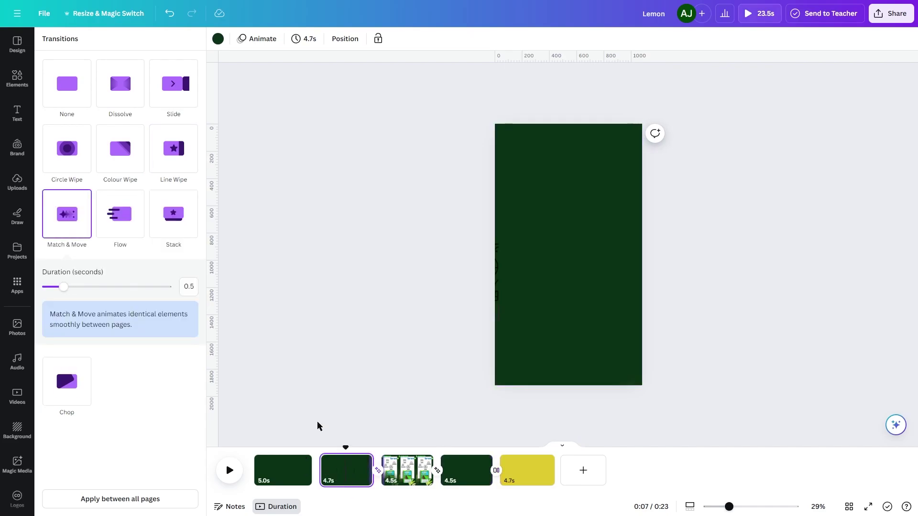